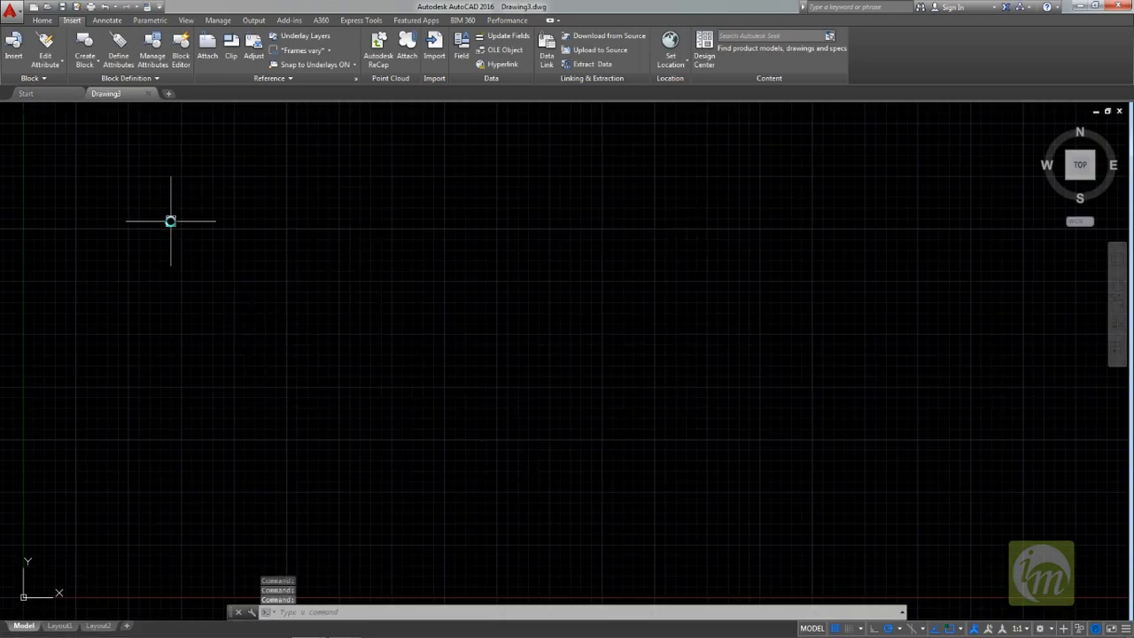
- Create five new blank drawings alongside Drawing3
left_click(168, 94)
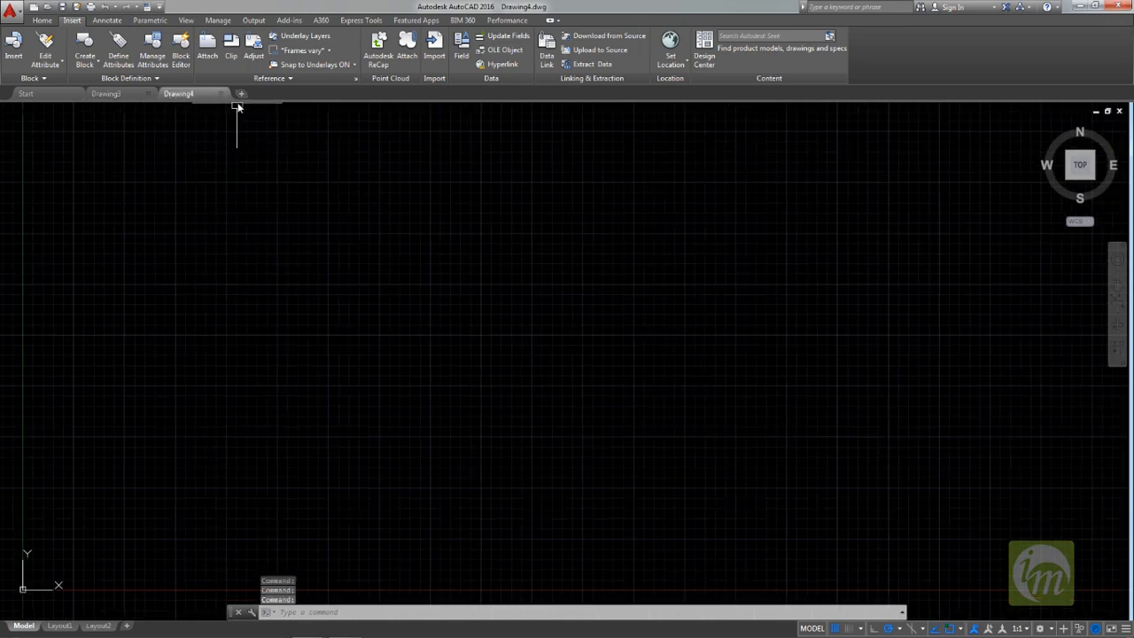
left_click(241, 94)
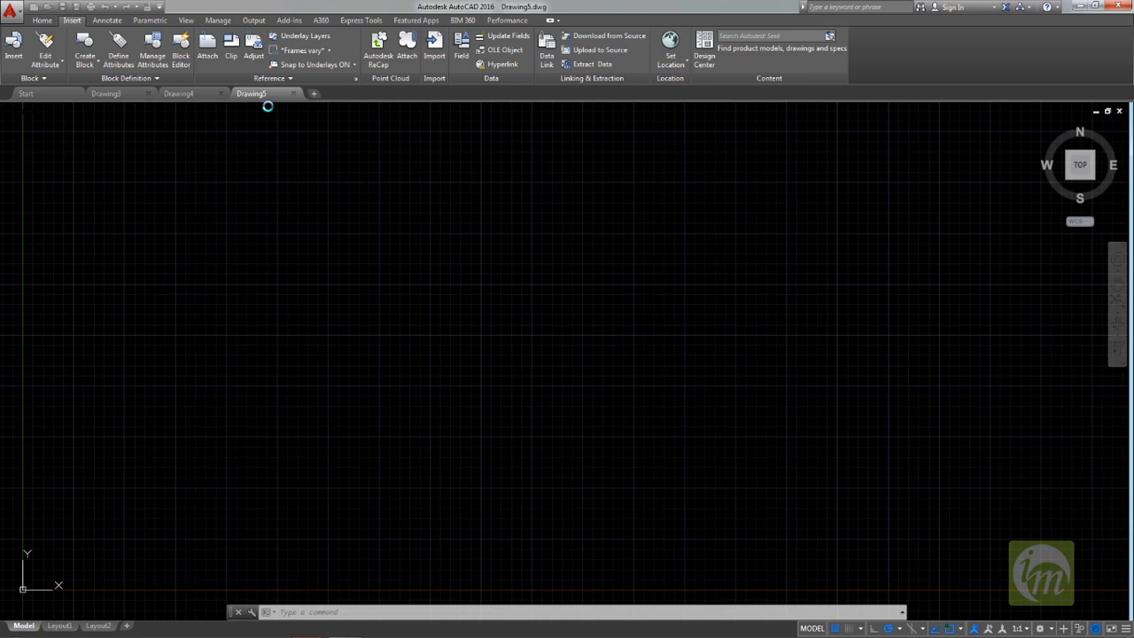
left_click(312, 94)
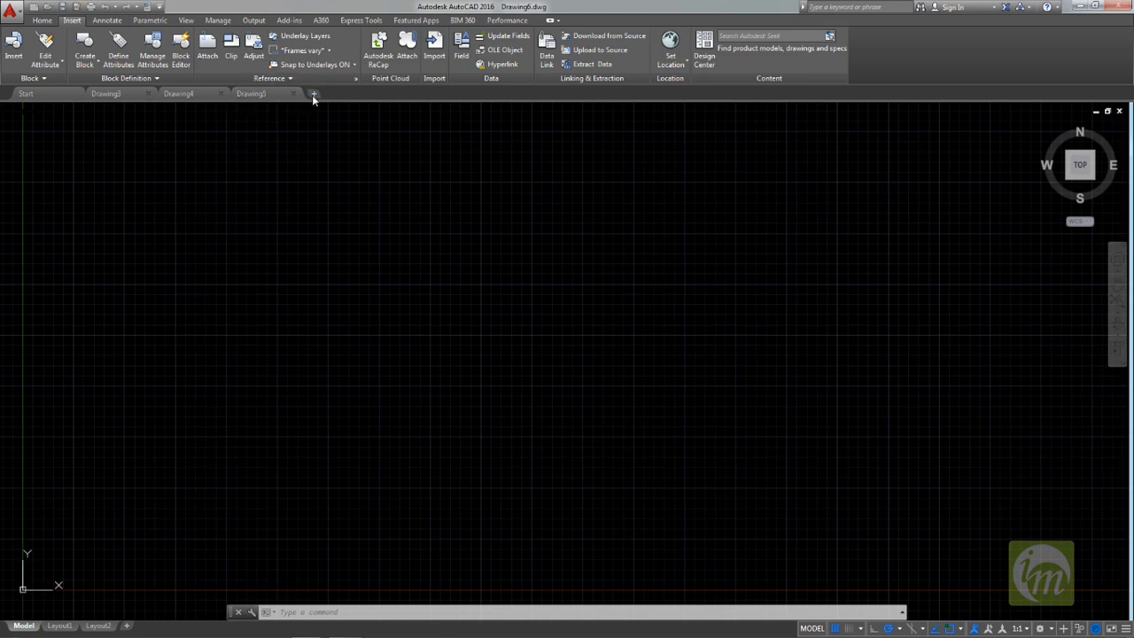
left_click(386, 94)
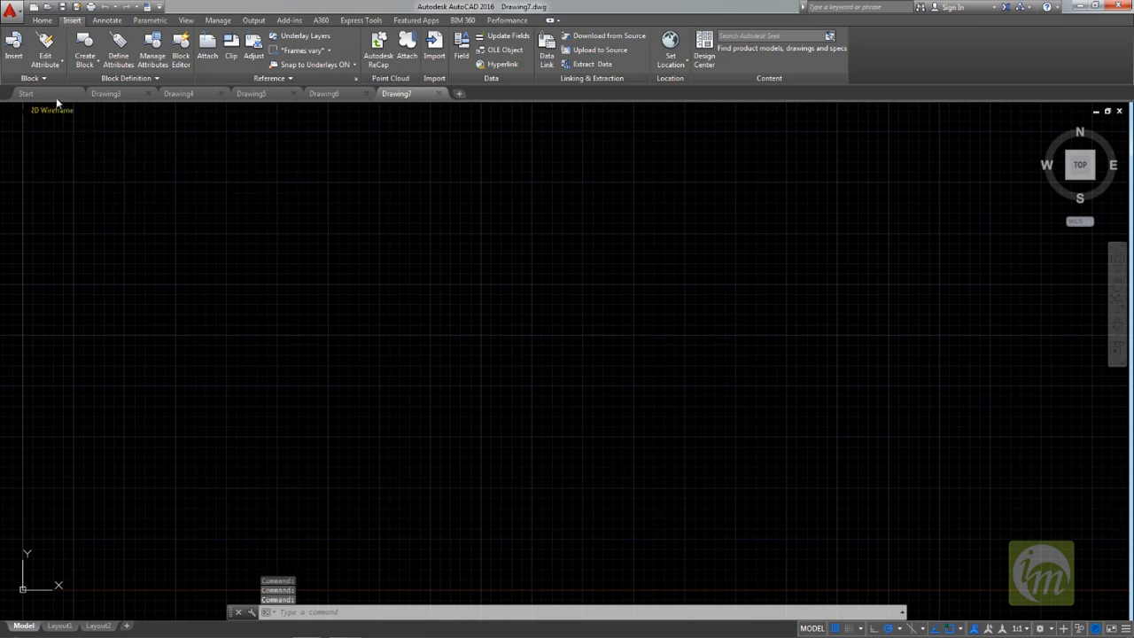
key("ctrl+n")
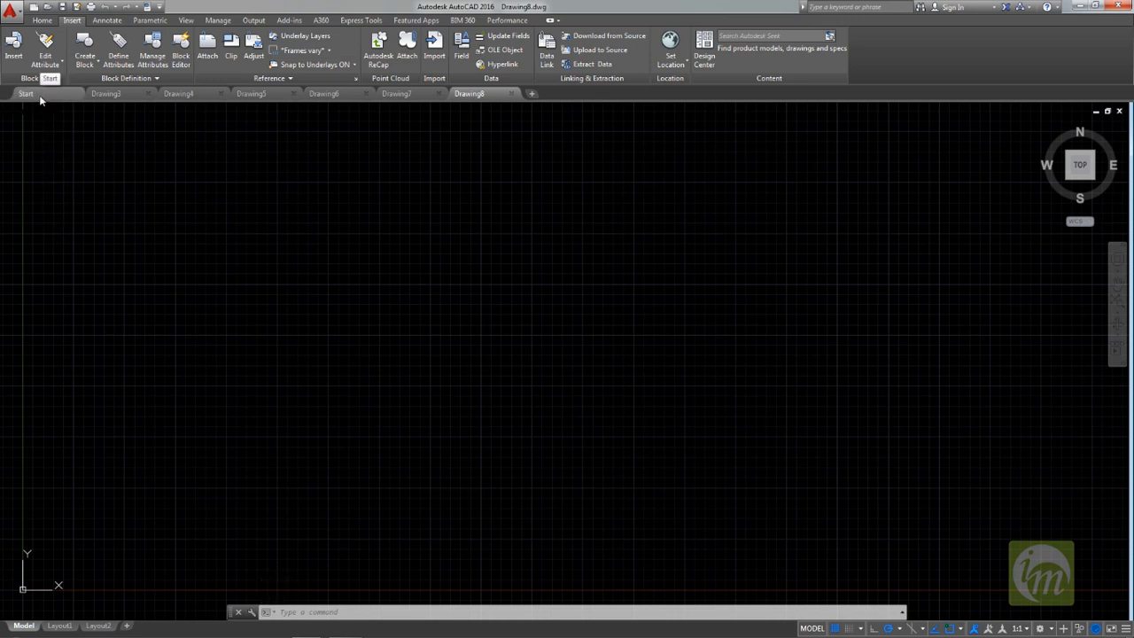
- Start the command for a new drawing, and switch to the Start page
mouse_move(127, 102)
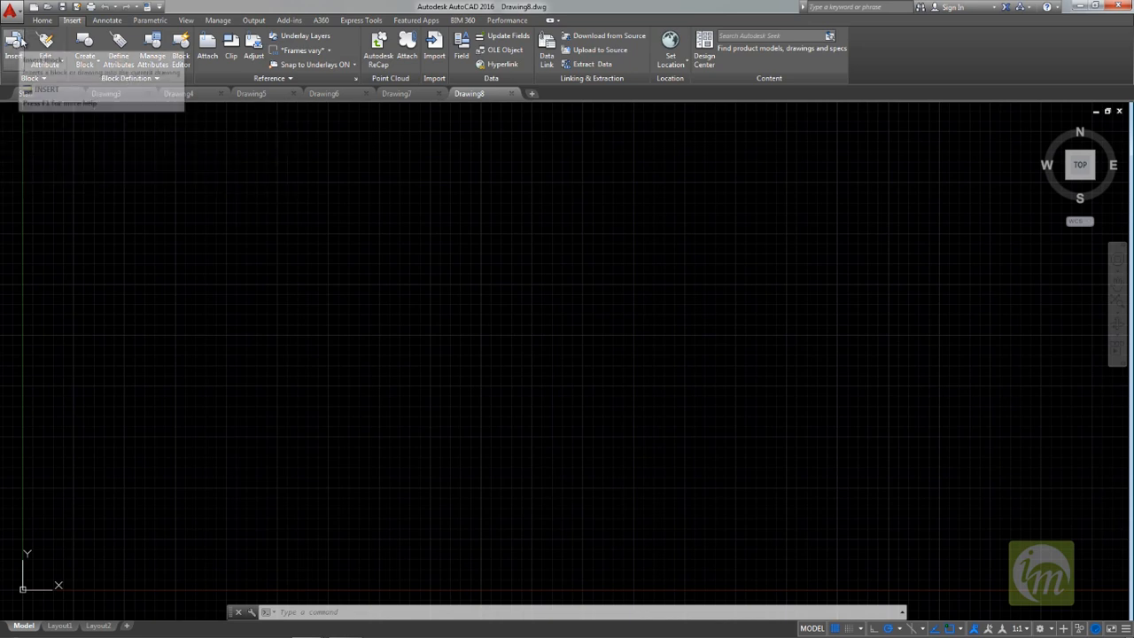
left_click(35, 8)
double_click(522, 240)
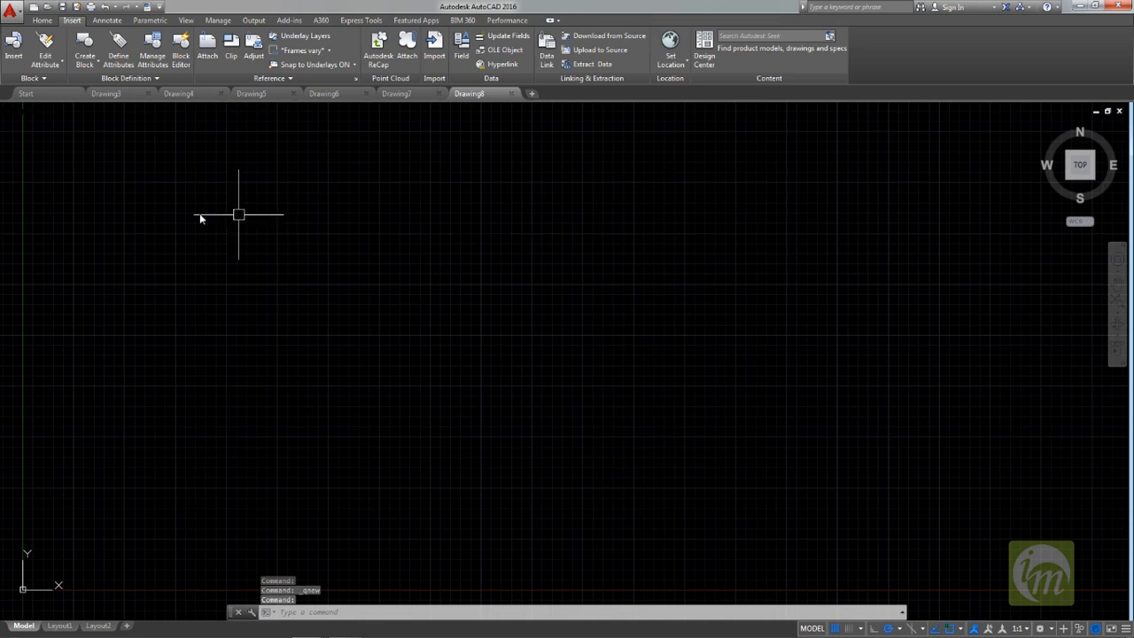
left_click(35, 94)
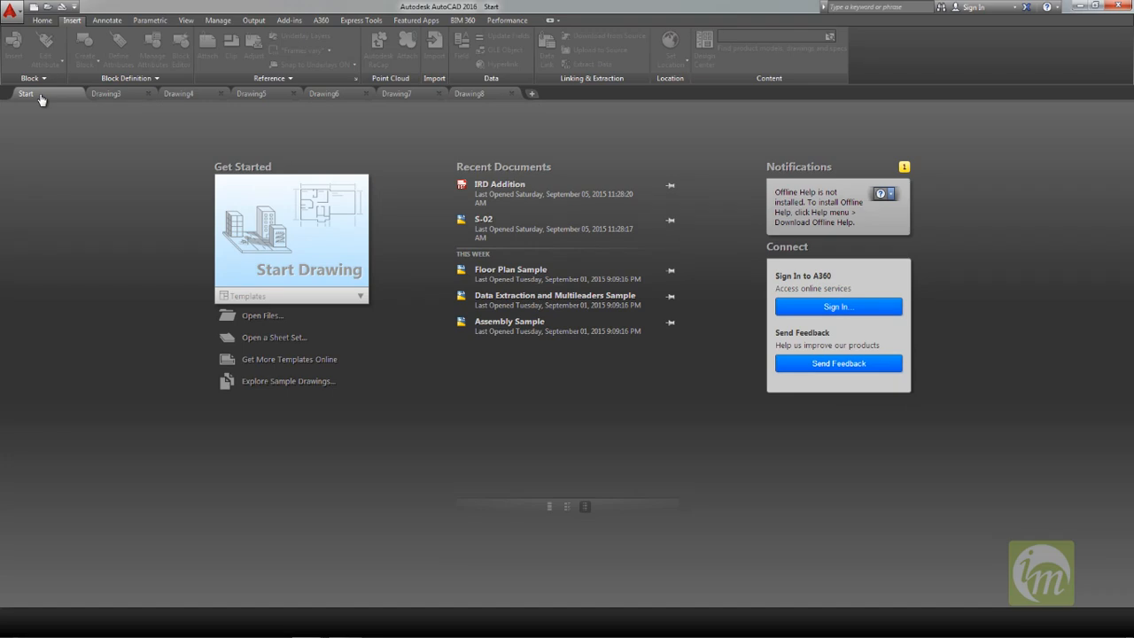
- Switch to Drawing7 and return to the Start page from there with the GOTOSTART command
left_click(407, 98)
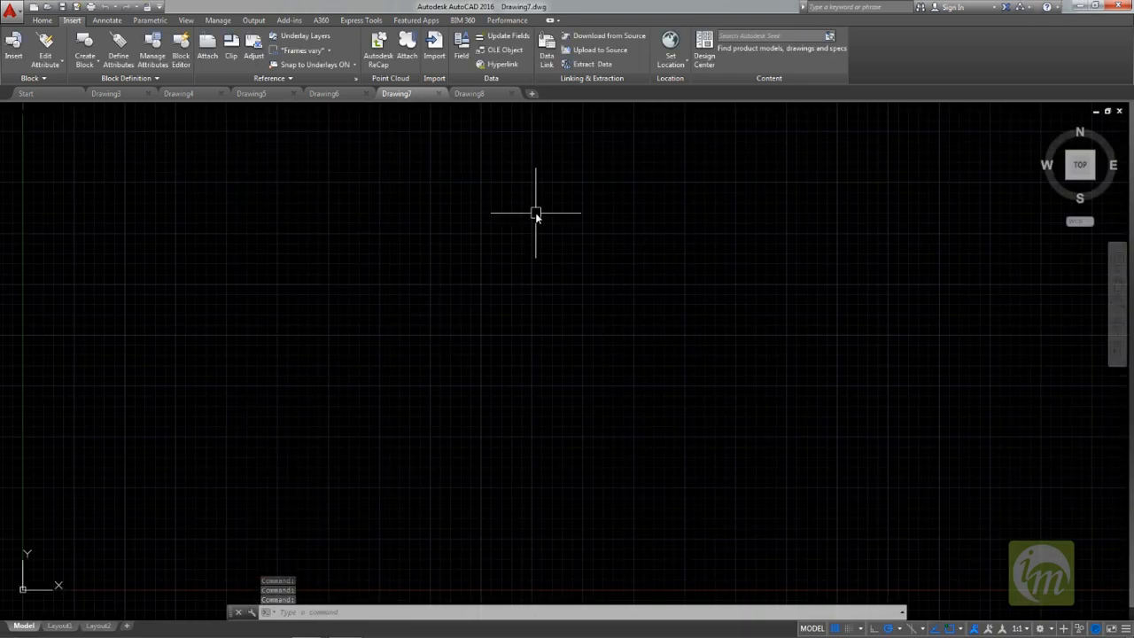
type("gctost")
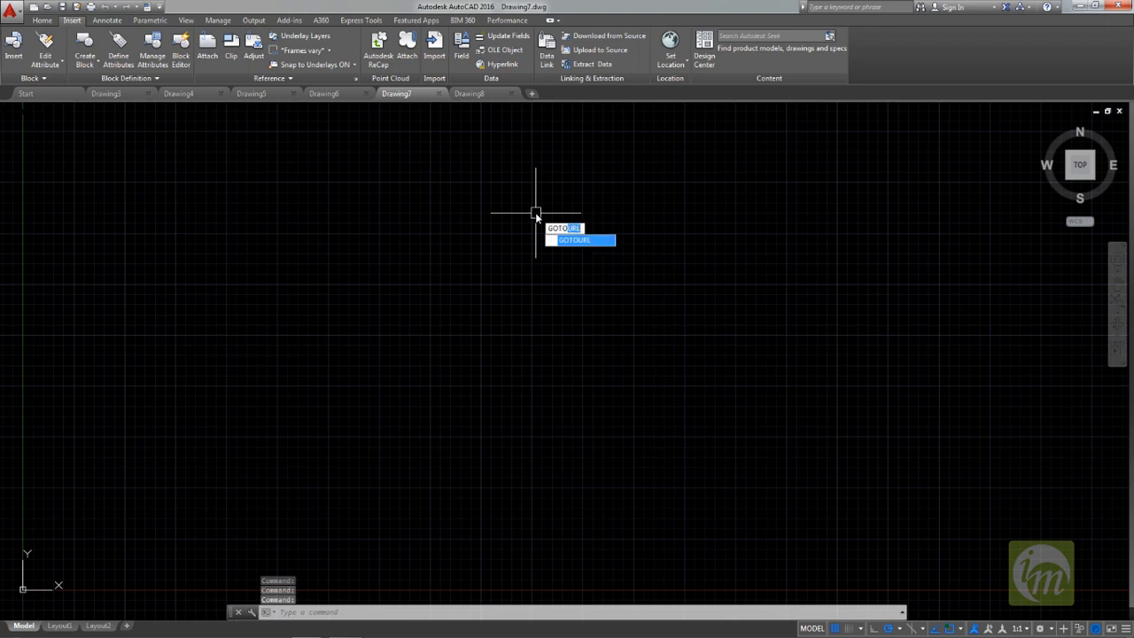
type("art")
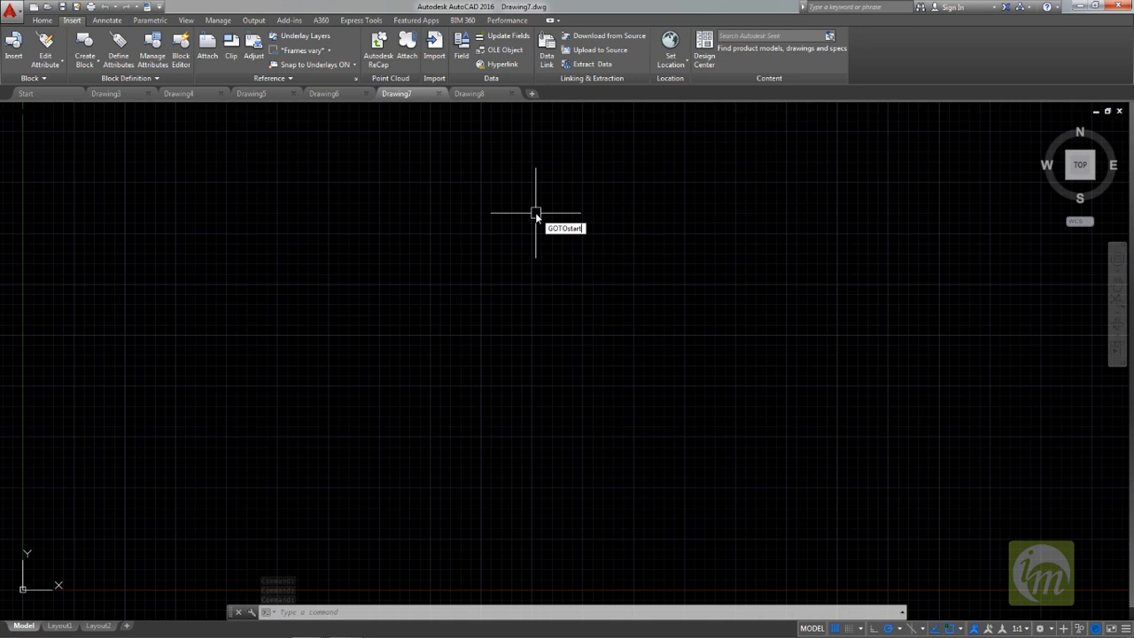
key("Return")
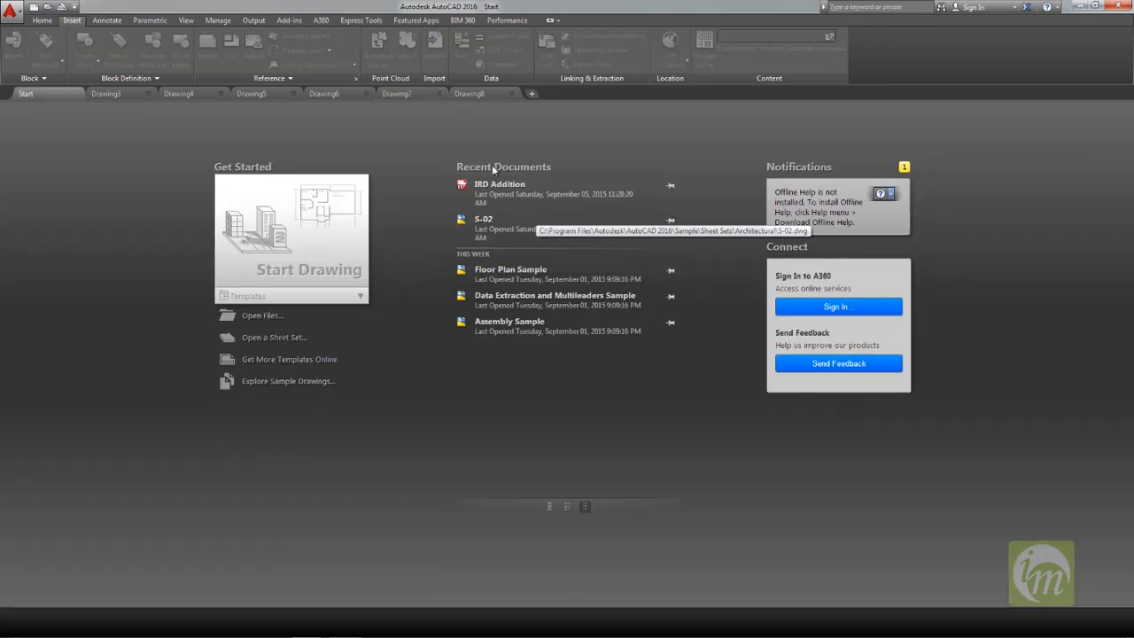
- Make Drawing4 the active drawing and close all other open drawings with the CLOSEALLOTHER command
left_click(481, 95)
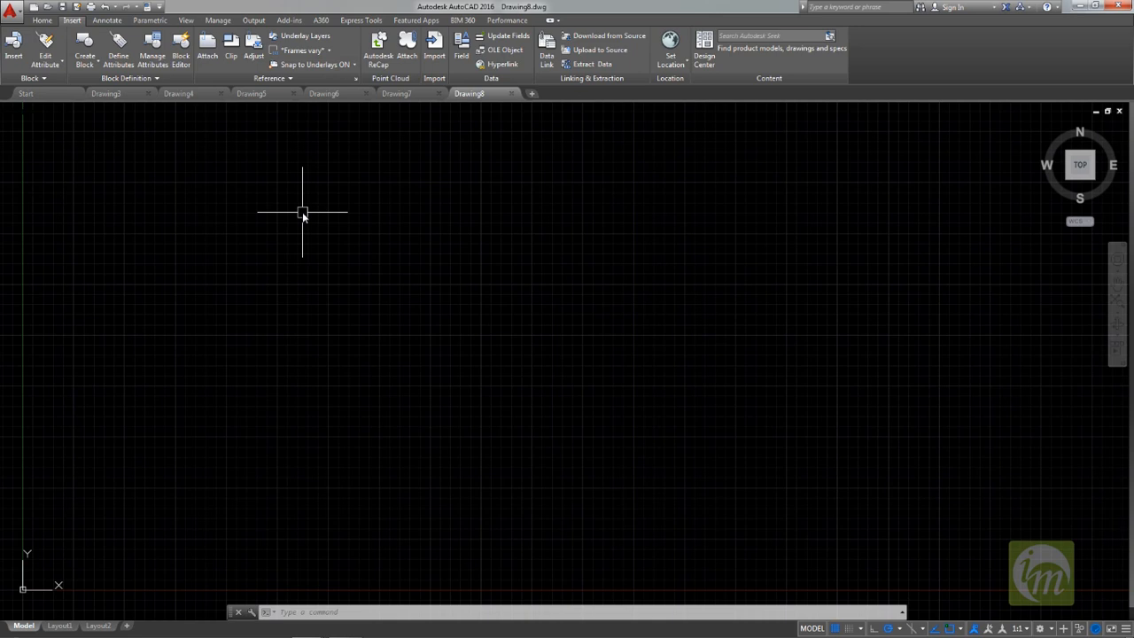
left_click(114, 95)
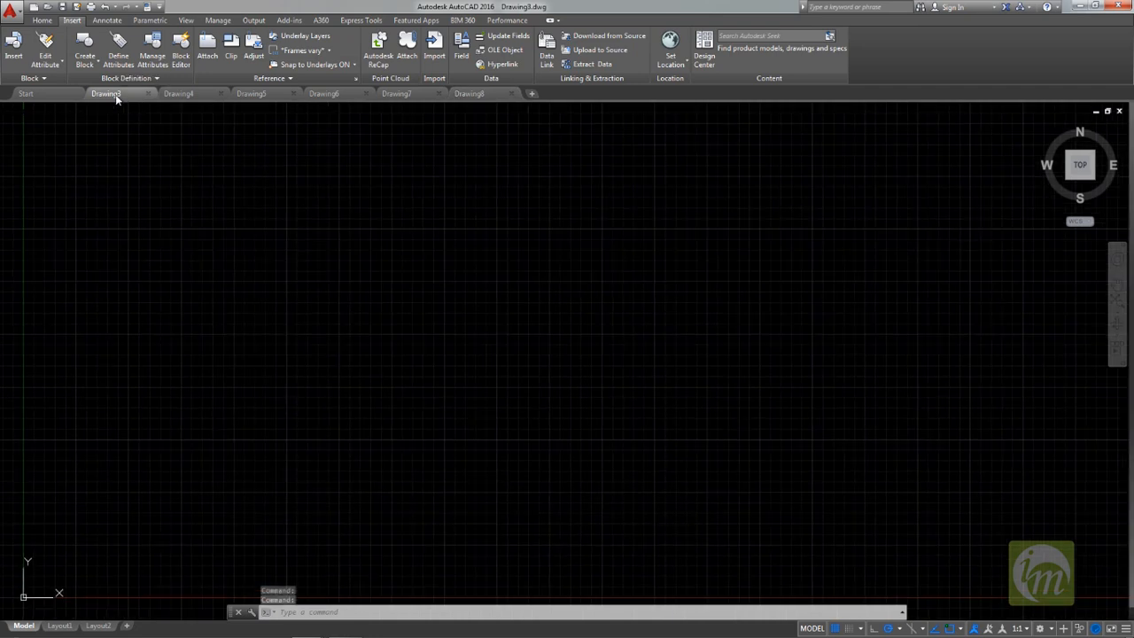
left_click(470, 94)
left_click(184, 95)
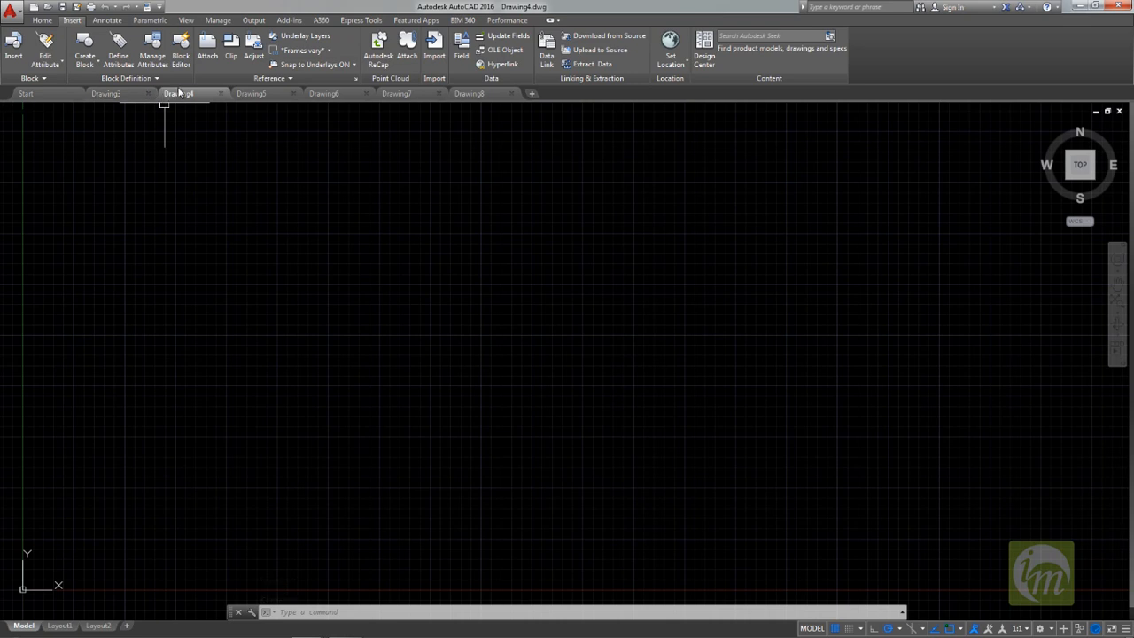
type("c")
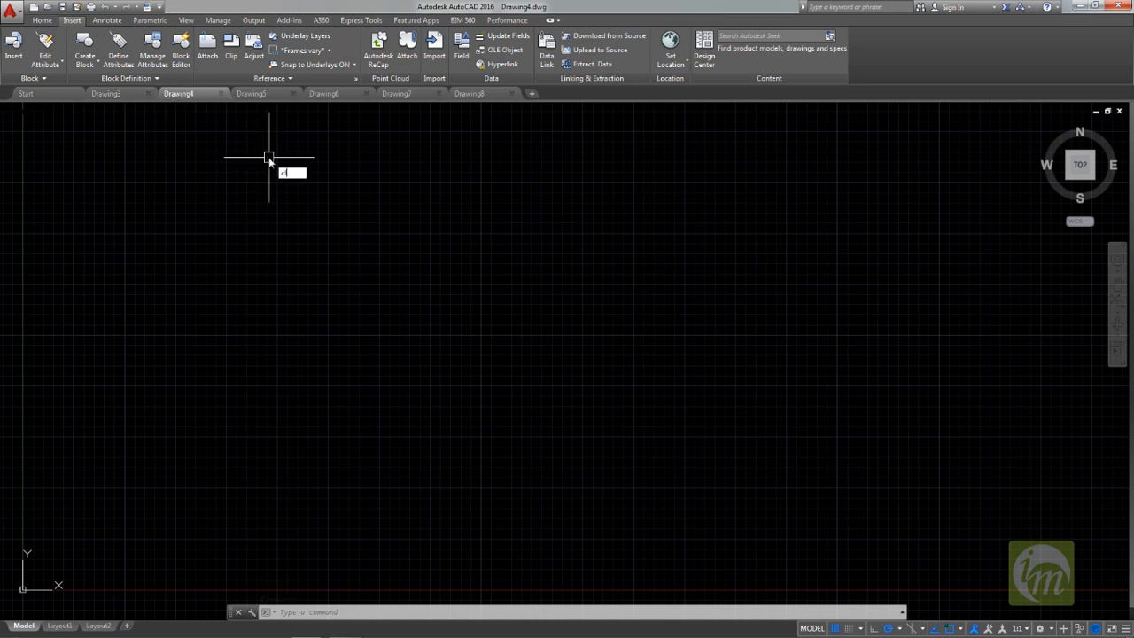
type("loseallothe")
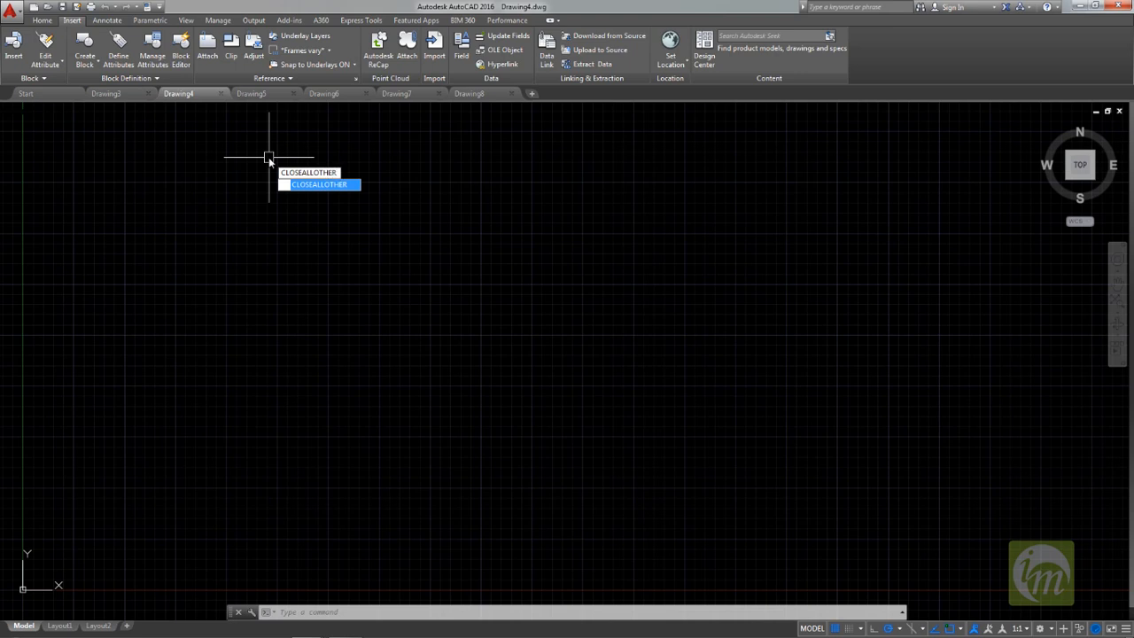
type("r")
key("Return")
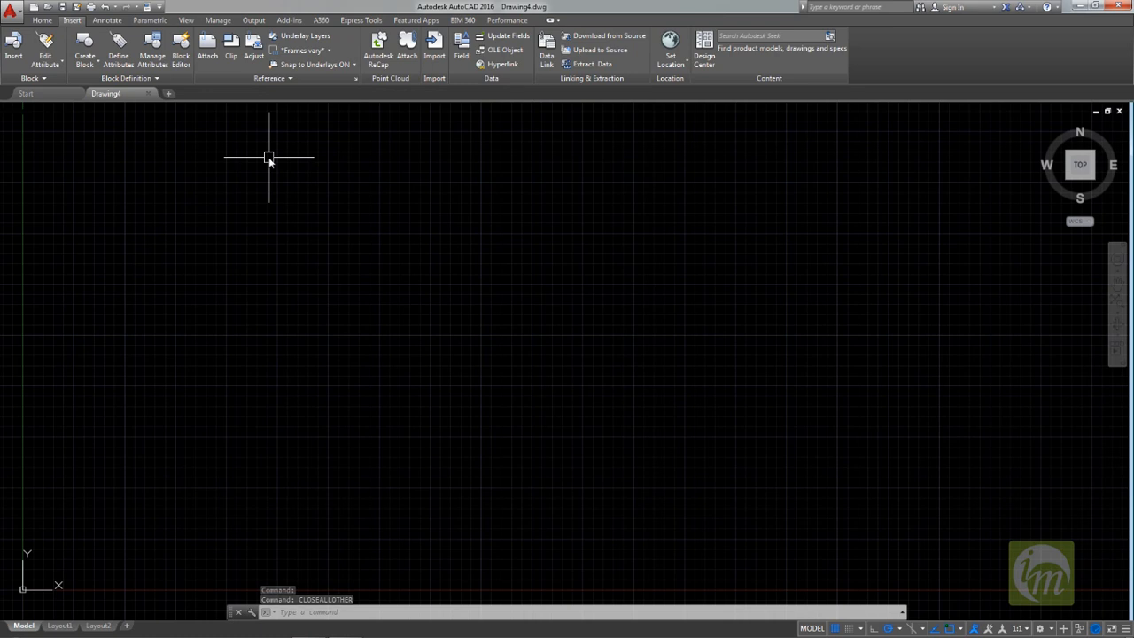
- Create four more blank drawings, and close every drawing except Drawing10 with the CLOSEALLOTHER command
left_click(169, 93)
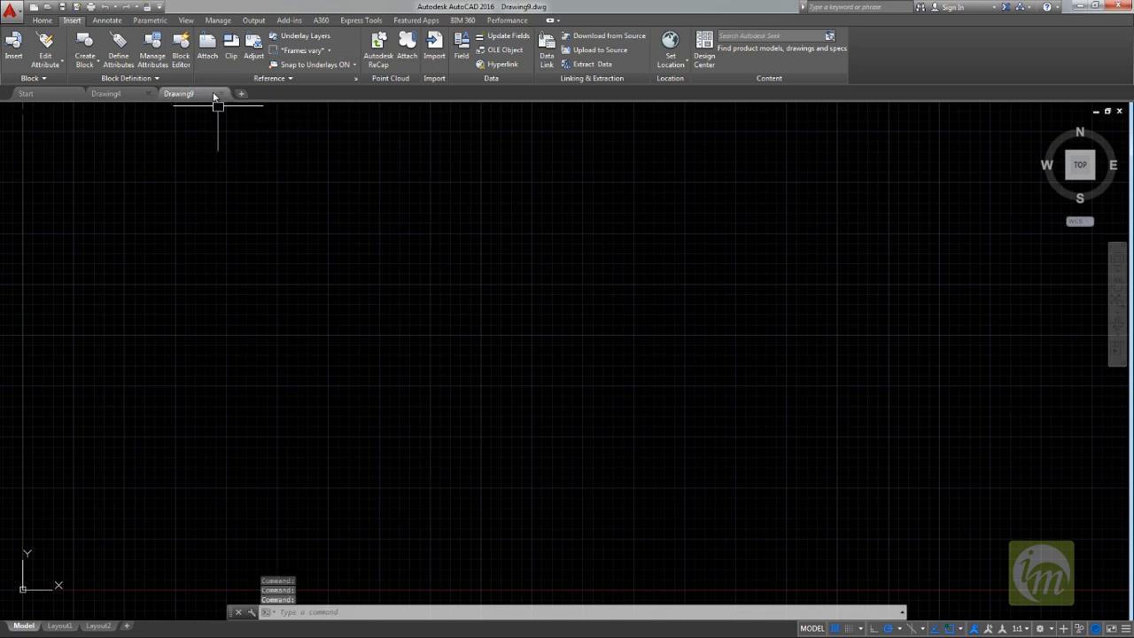
left_click(242, 93)
left_click(314, 94)
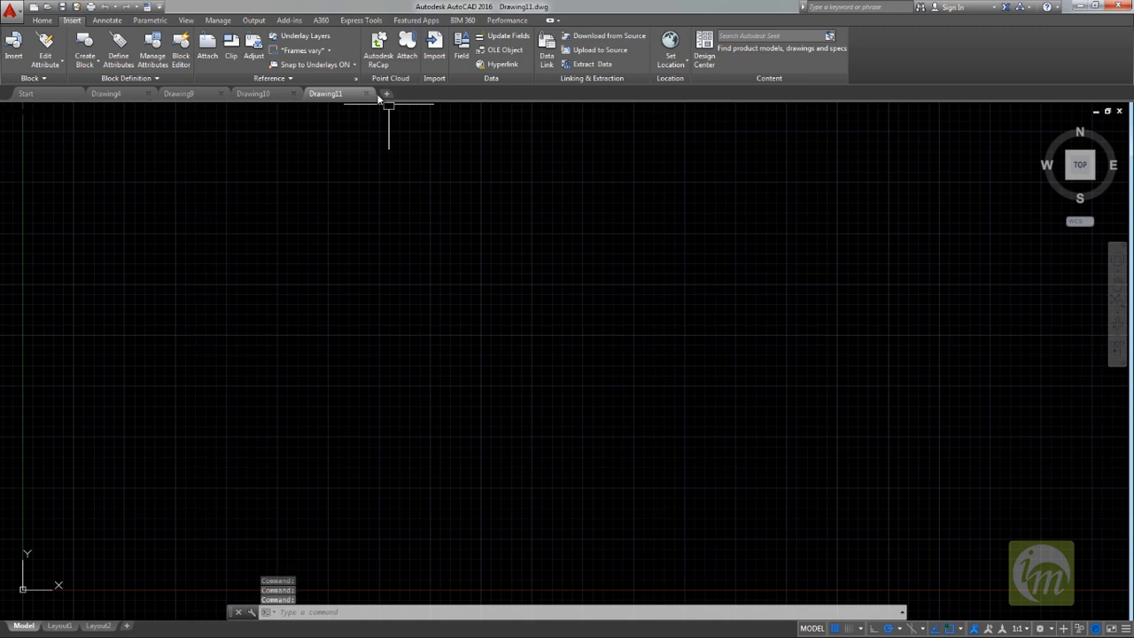
left_click(387, 95)
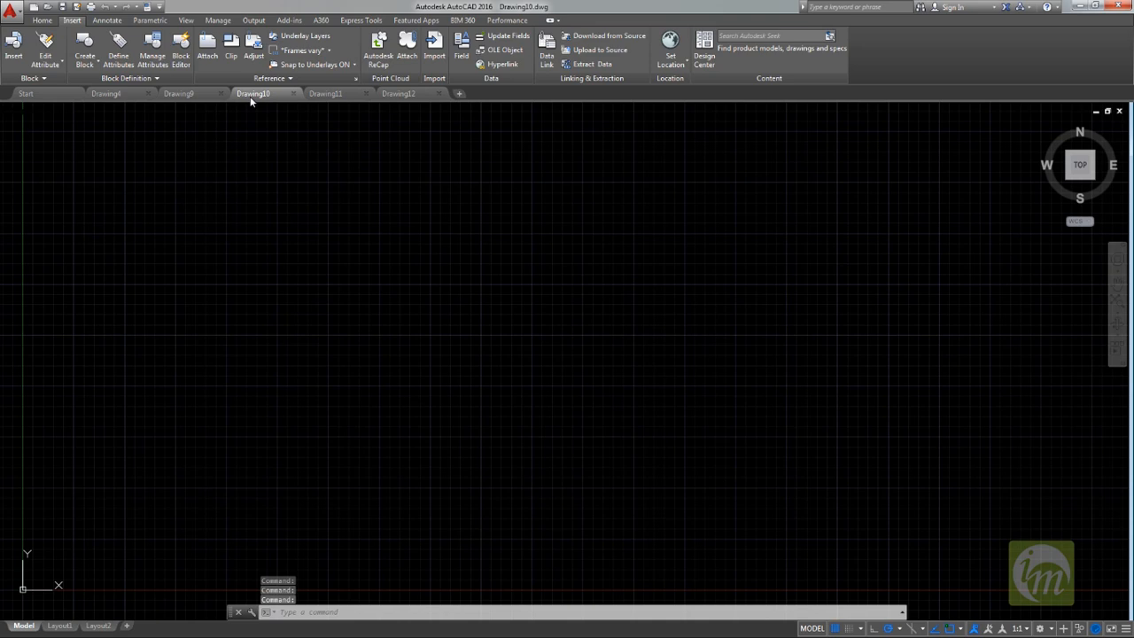
type("closeallother")
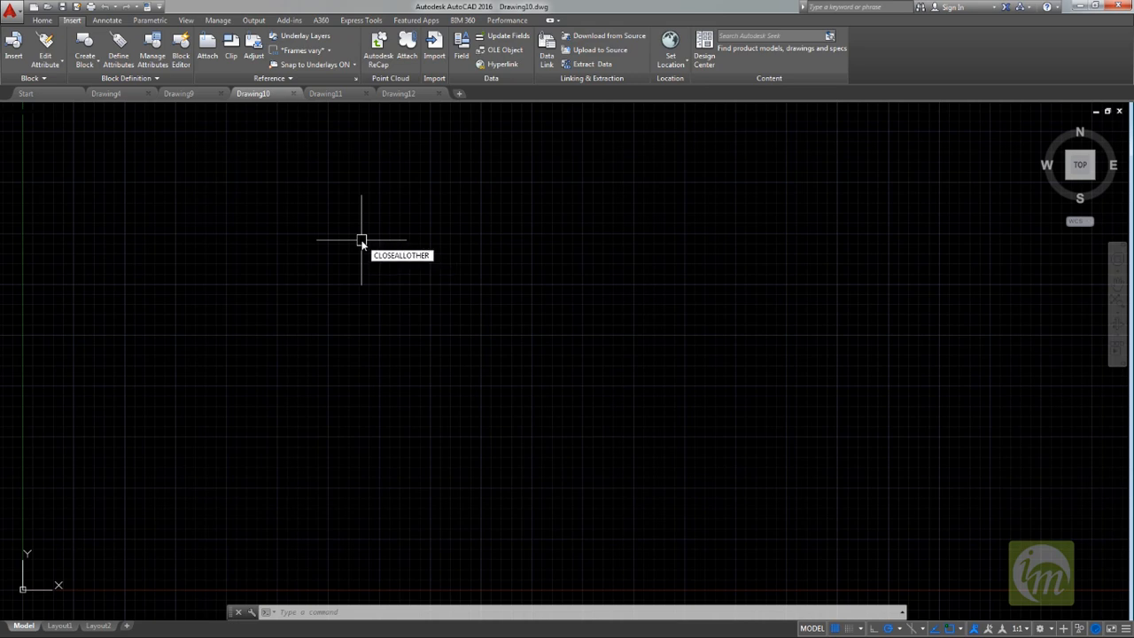
key("Return")
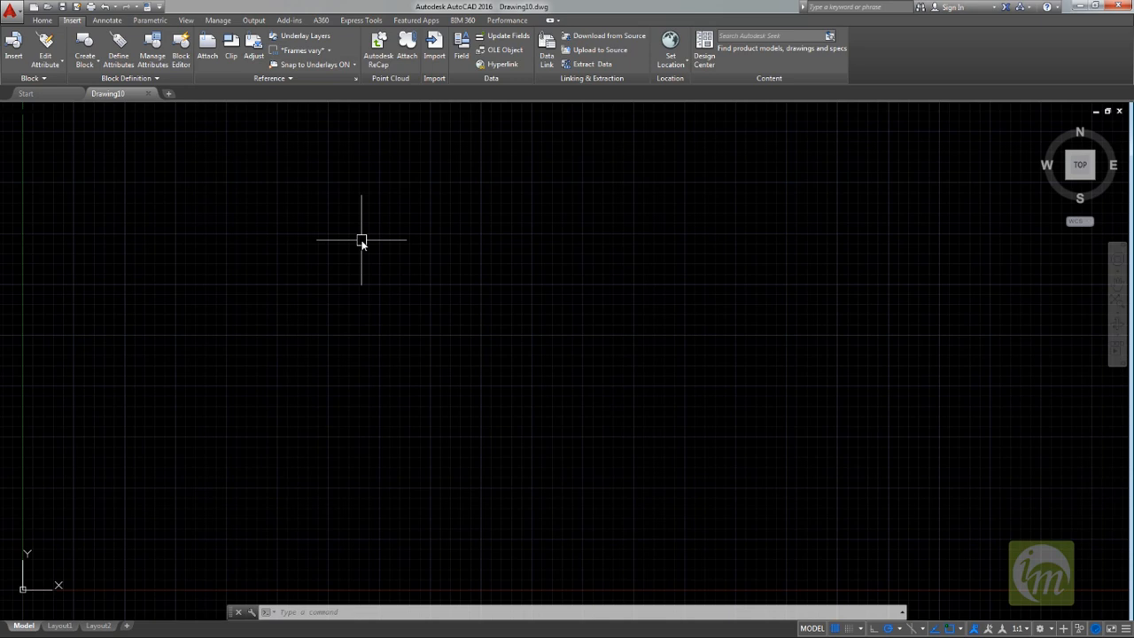
- Create three new blank drawings next to Drawing10
left_click(168, 93)
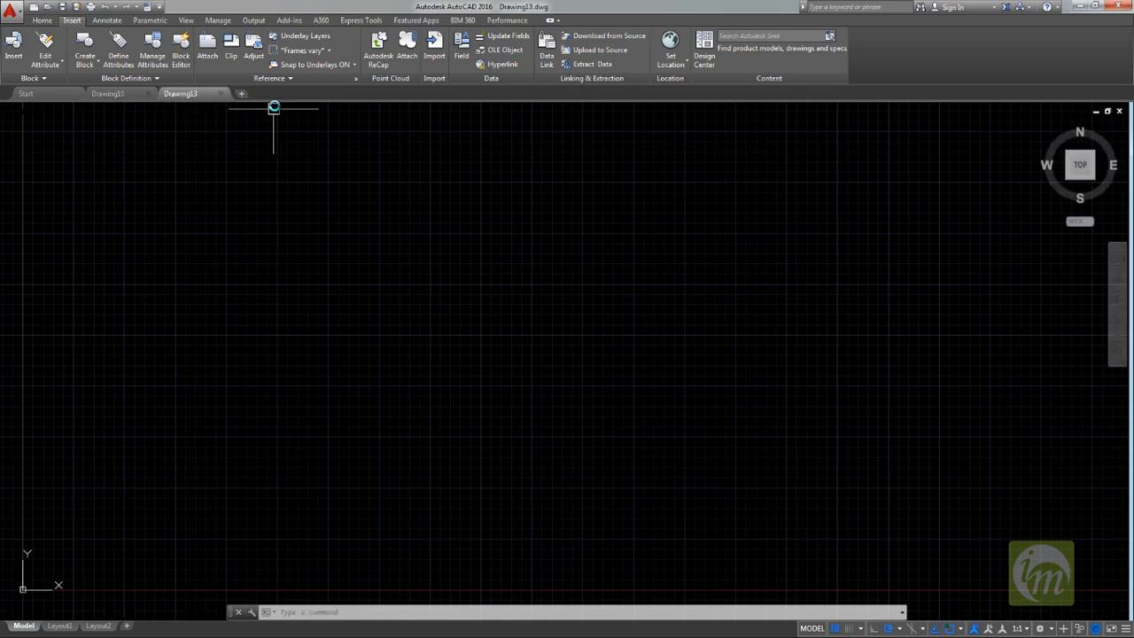
left_click(242, 94)
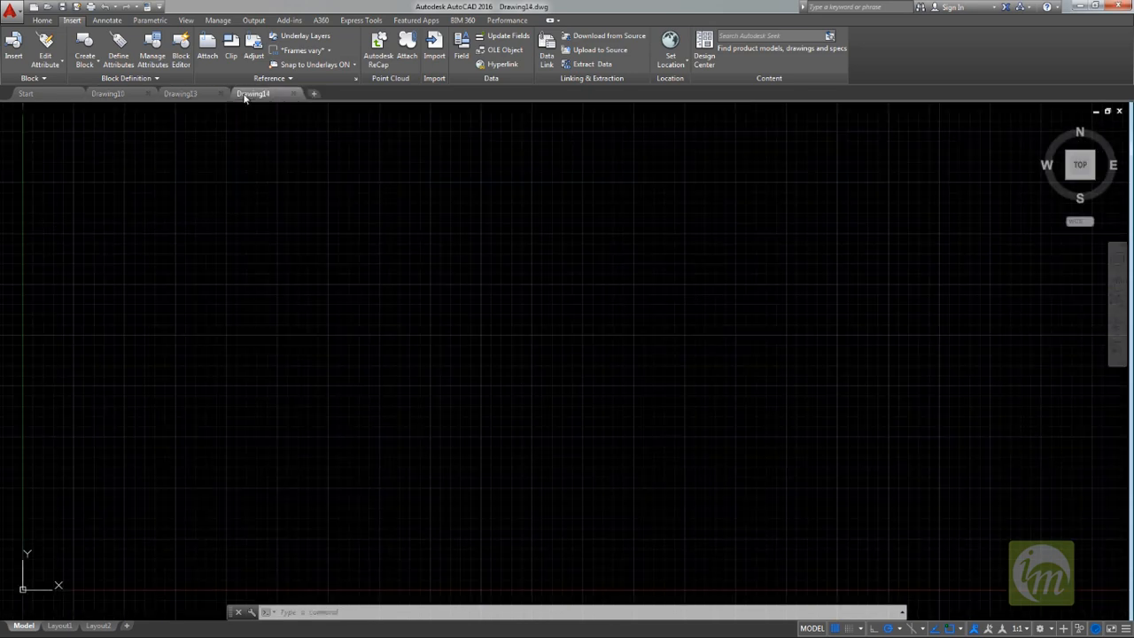
left_click(315, 95)
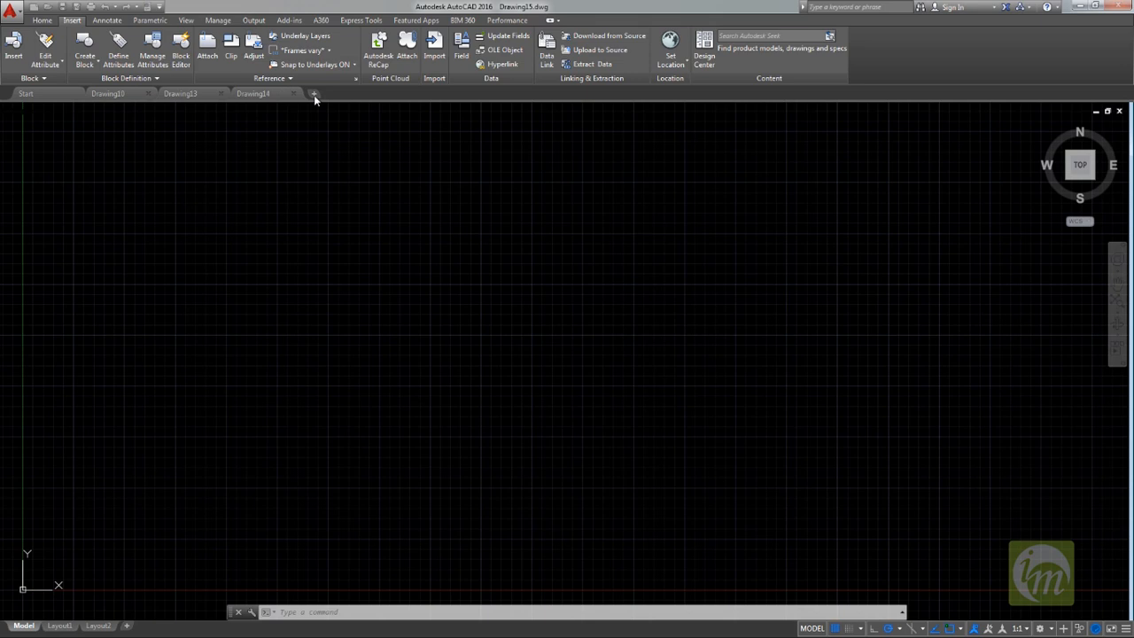
- Switch to Drawing14 and draw a single vertical line in the left part of its model space
left_click(268, 96)
left_click(42, 19)
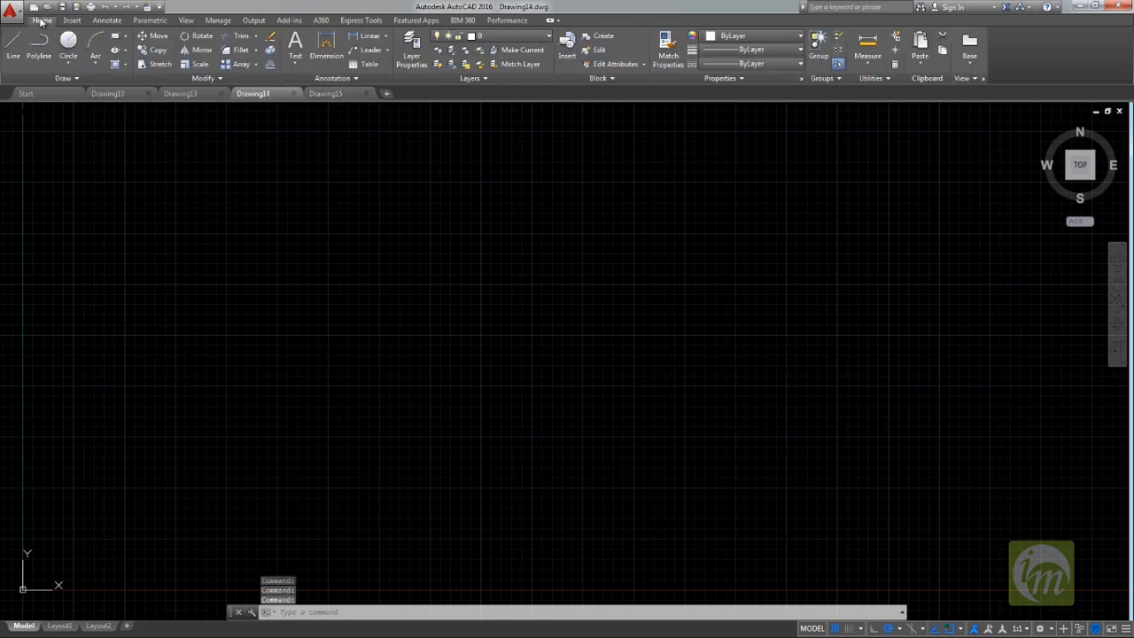
key("l")
key("Return")
left_click(253, 202)
left_click(252, 360)
key("Escape")
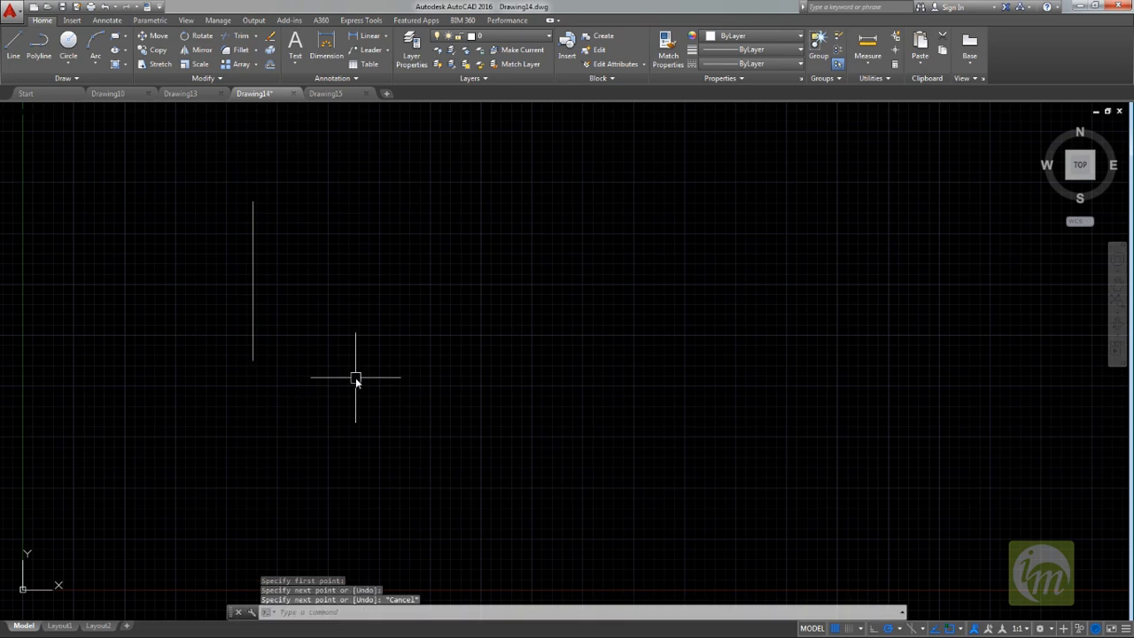
- Make Drawing13 active and close all other drawings with CLOSEALLOTHER, discarding the changes to Drawing14
left_click(177, 94)
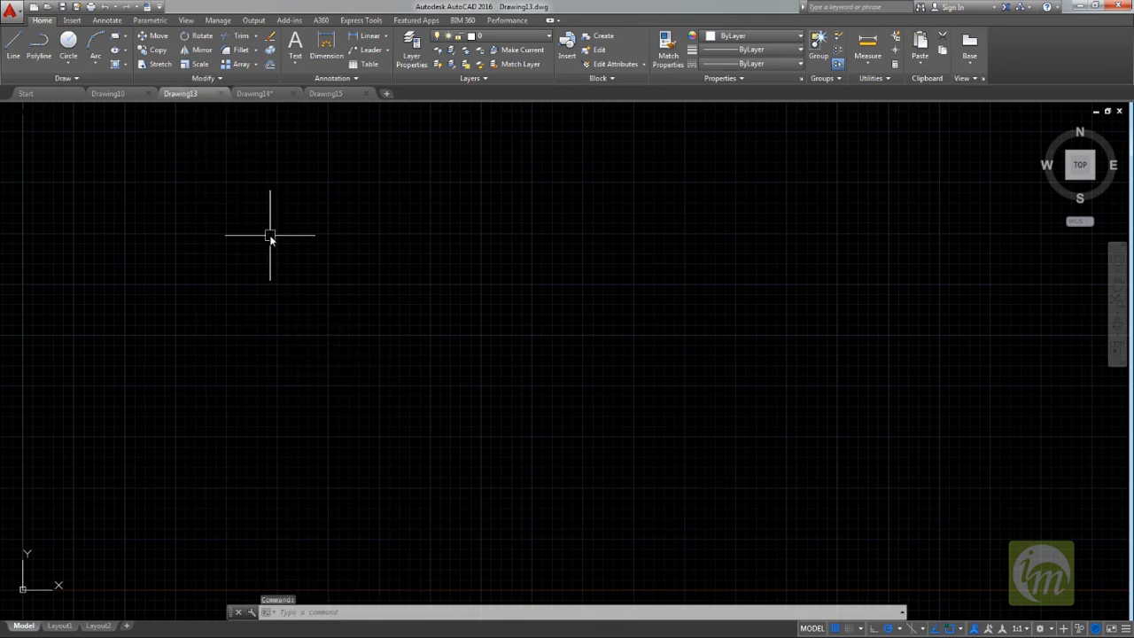
type("closeallother")
key("Return")
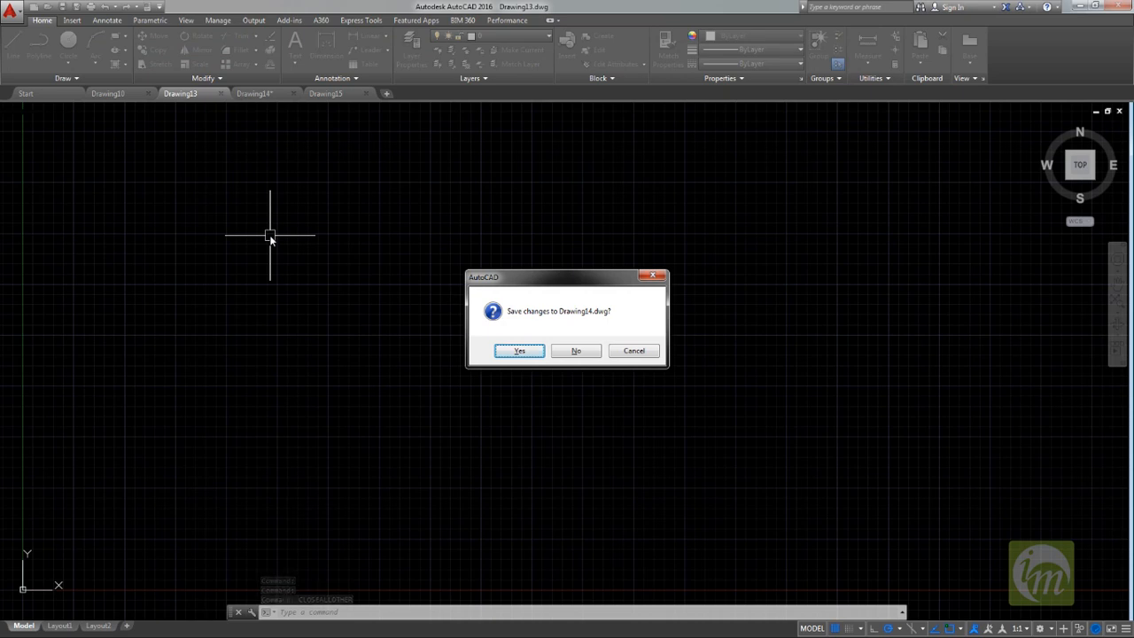
left_click(576, 351)
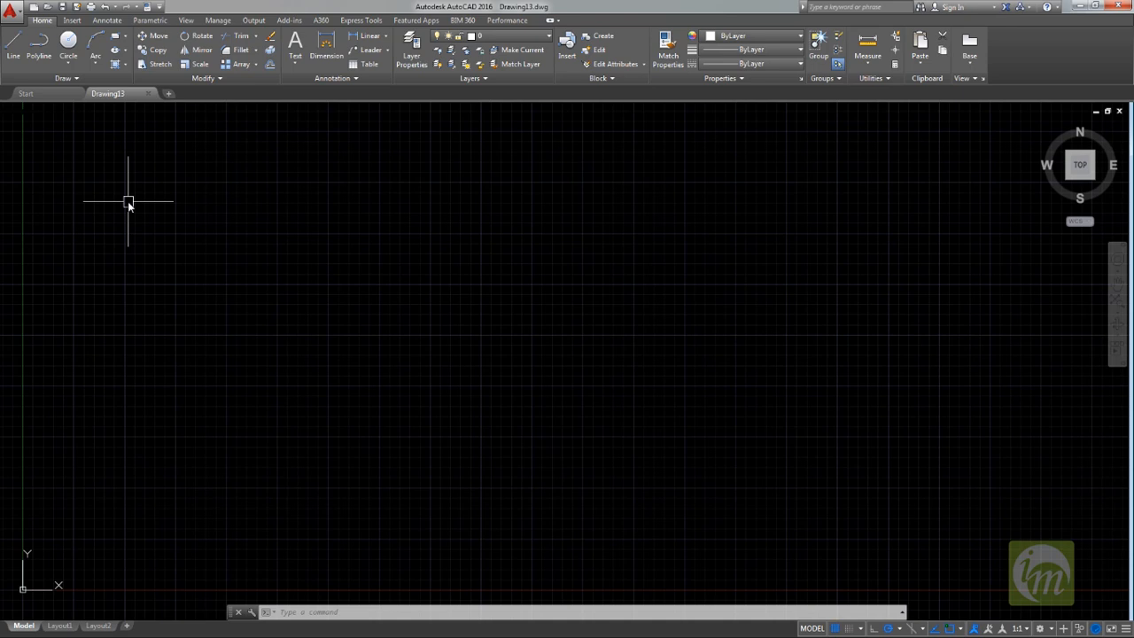
- Draw a stepped three-segment line in Drawing13: horizontal to the right, vertically down, and horizontal to the right again
left_click(14, 49)
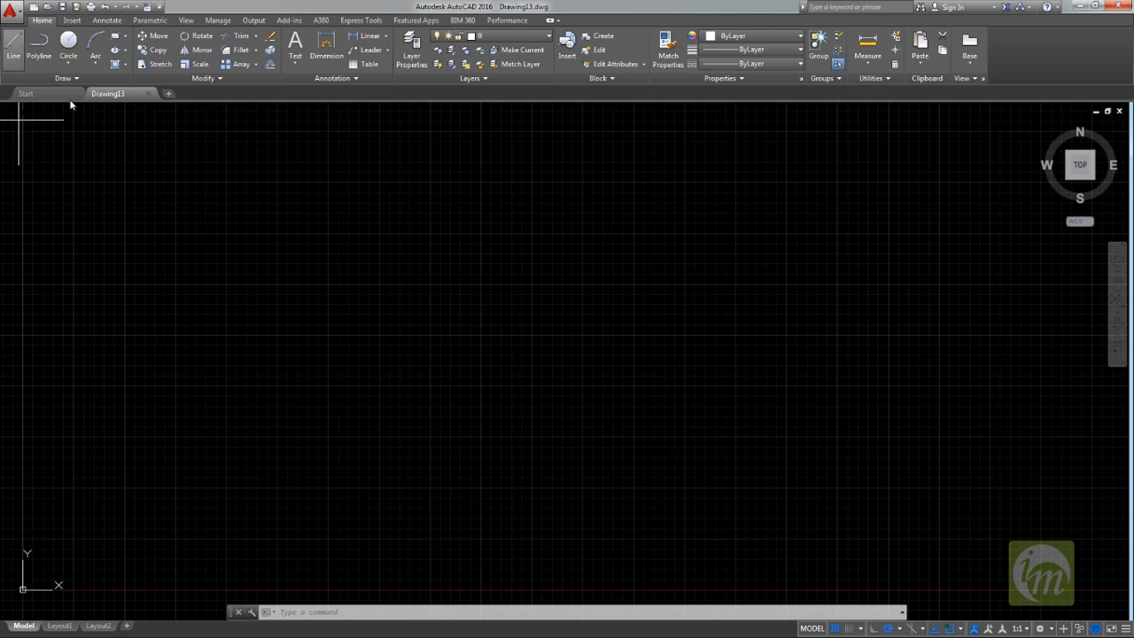
left_click(324, 220)
left_click(603, 220)
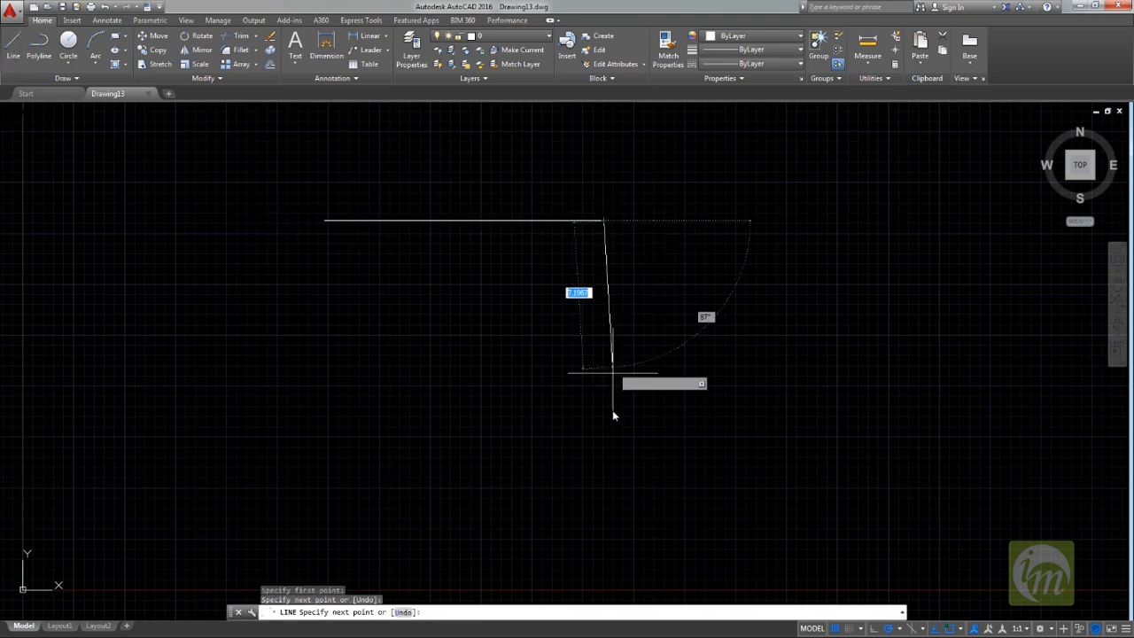
left_click(604, 439)
left_click(737, 439)
key("Escape")
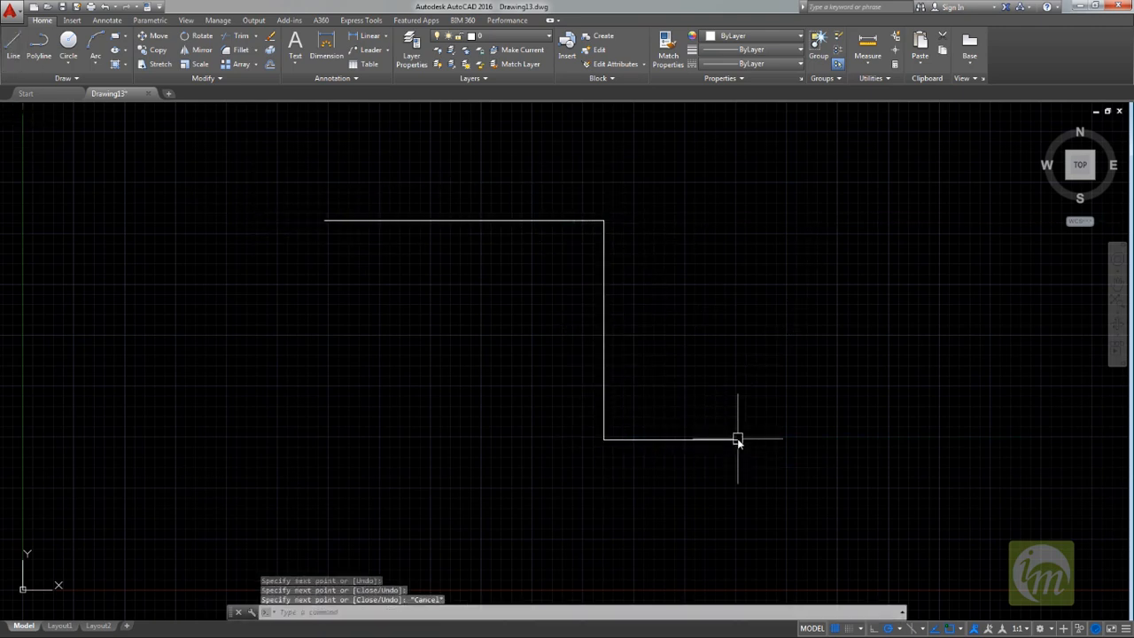
- Draw a line over the upper horizontal segment, overlapping it from its free end to a point partway along
left_click(14, 49)
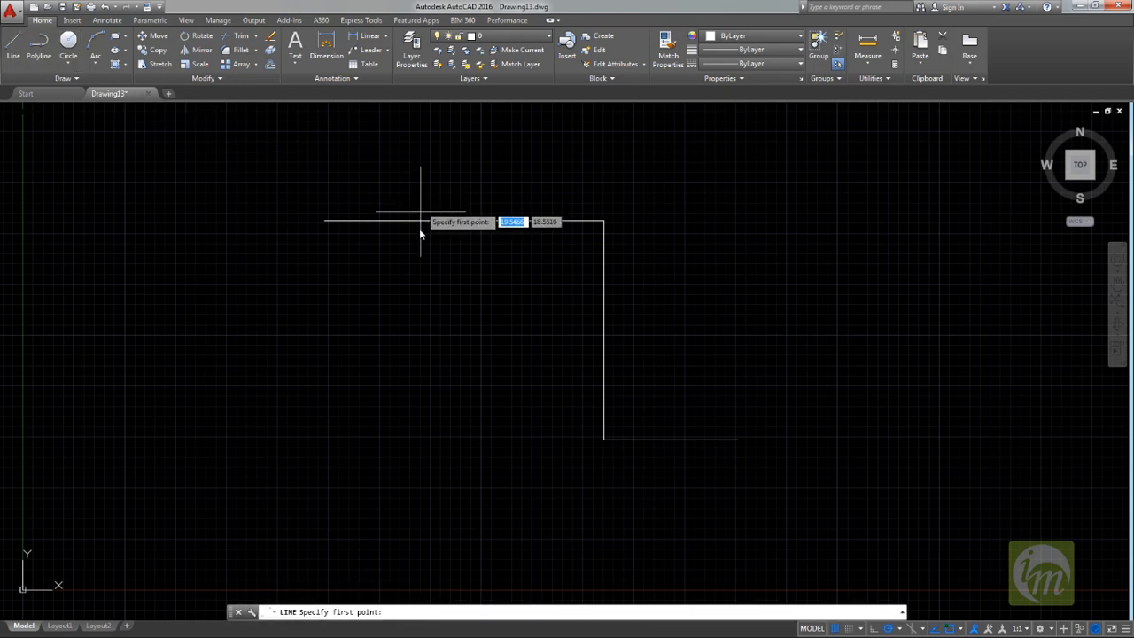
left_click(324, 220)
left_click(498, 219)
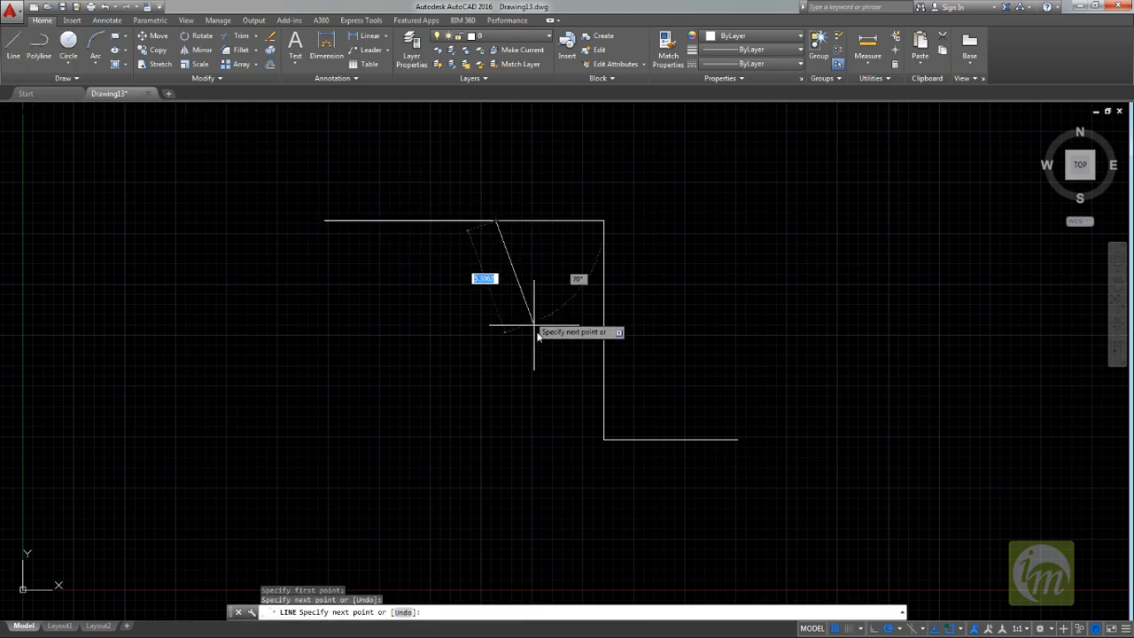
key("Escape")
- Draw a short line over the vertical segment, overlapping its lower part from the bottom corner upward
key("Return")
left_click(603, 329)
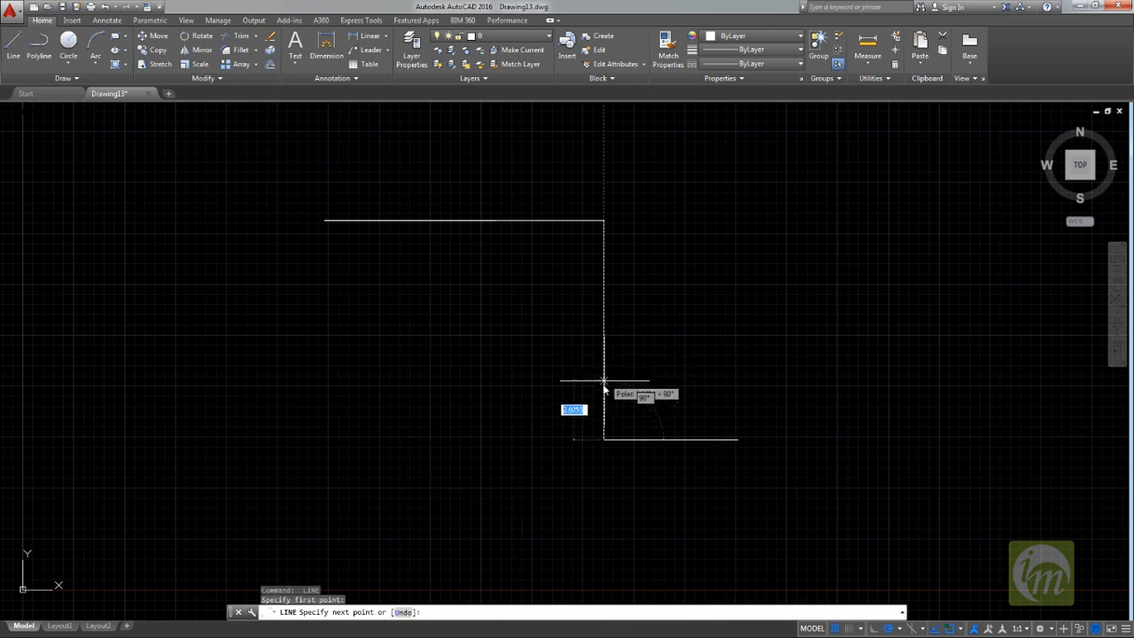
left_click(603, 391)
key("Escape")
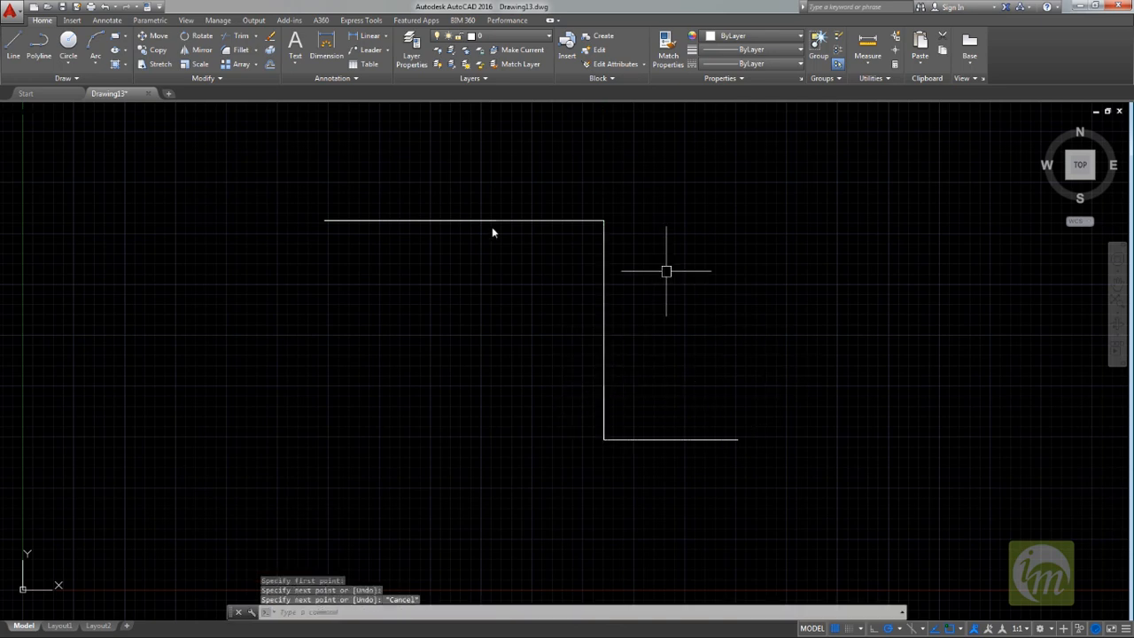
- Examine the upper horizontal run by selecting its overlapping lines one at a time, clearing each selection
left_click(415, 221)
key("Escape")
left_click(368, 195)
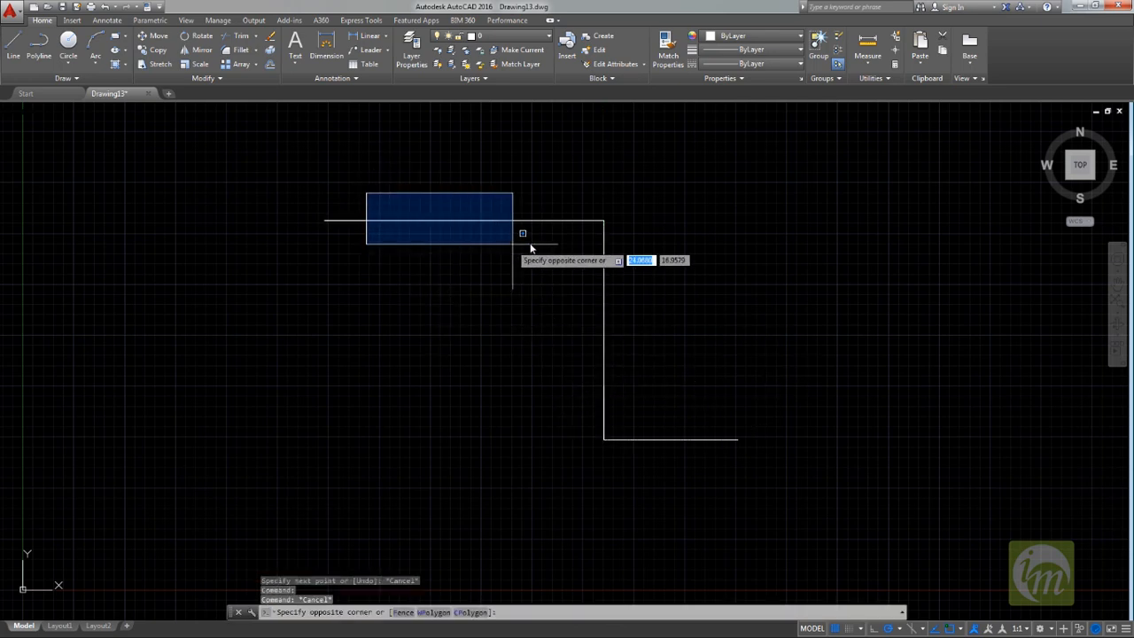
key("Escape")
left_click(425, 221)
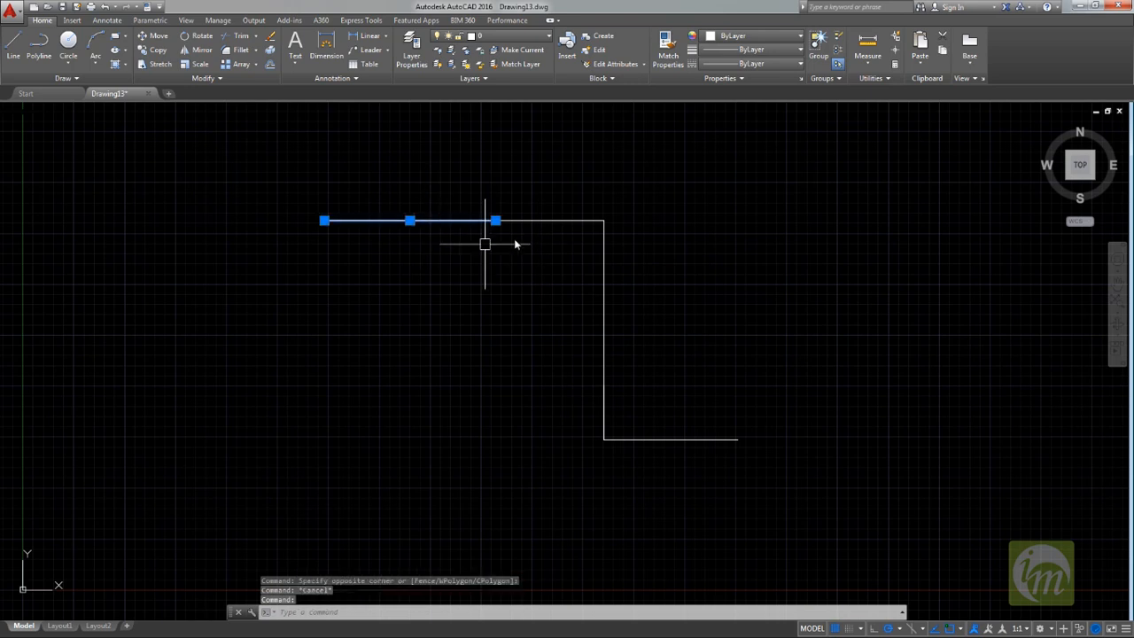
left_click(531, 221)
key("Escape")
left_click(525, 220)
key("Escape")
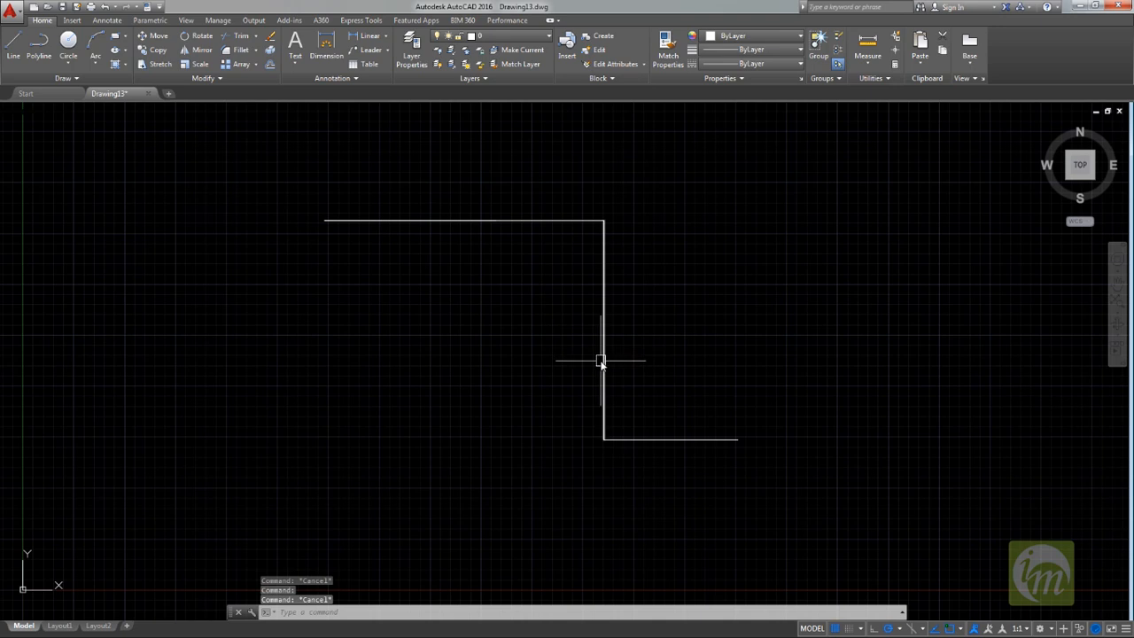
- Inspect the short overlapping line on the lower part of the vertical segment and deselect it without moving it
mouse_move(620, 507)
left_mouse_down()
mouse_move(587, 398)
mouse_move(604, 388)
left_mouse_up()
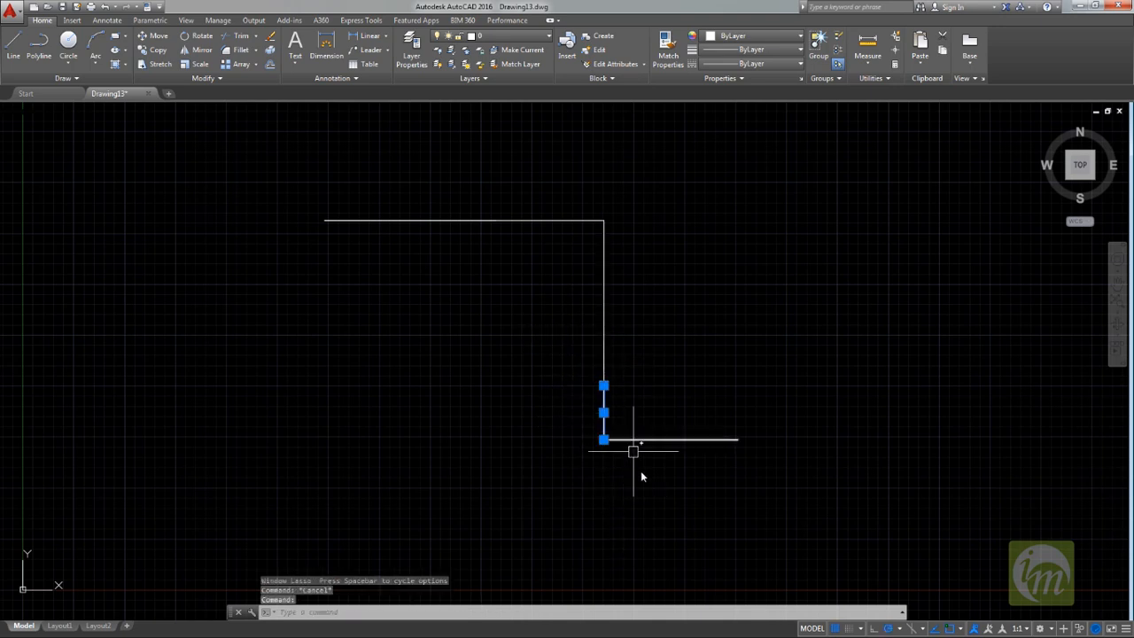
left_click(603, 412)
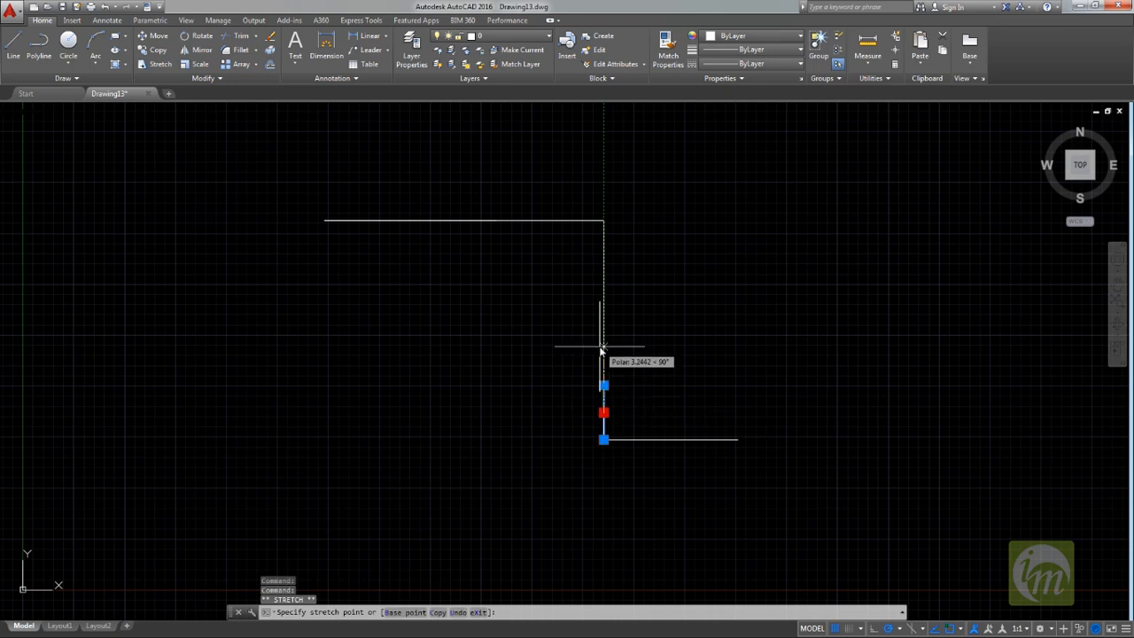
key("Escape")
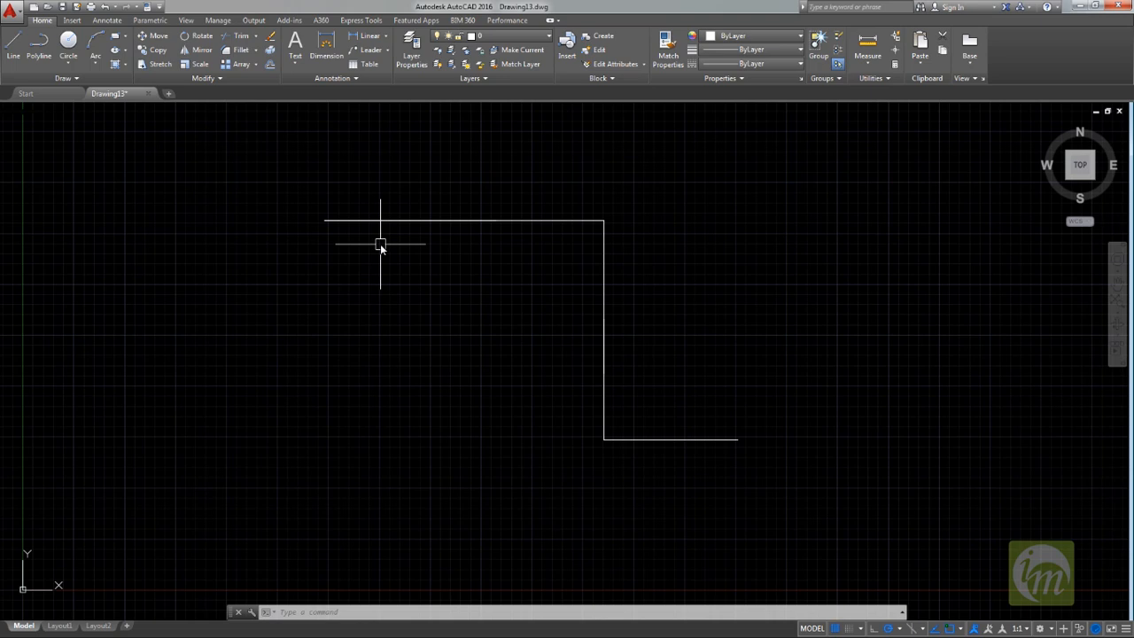
- Run OVERKILL on the whole stepped shape to delete the overlapping lines, with no object properties ignored and the default options kept
type("OVERKILL")
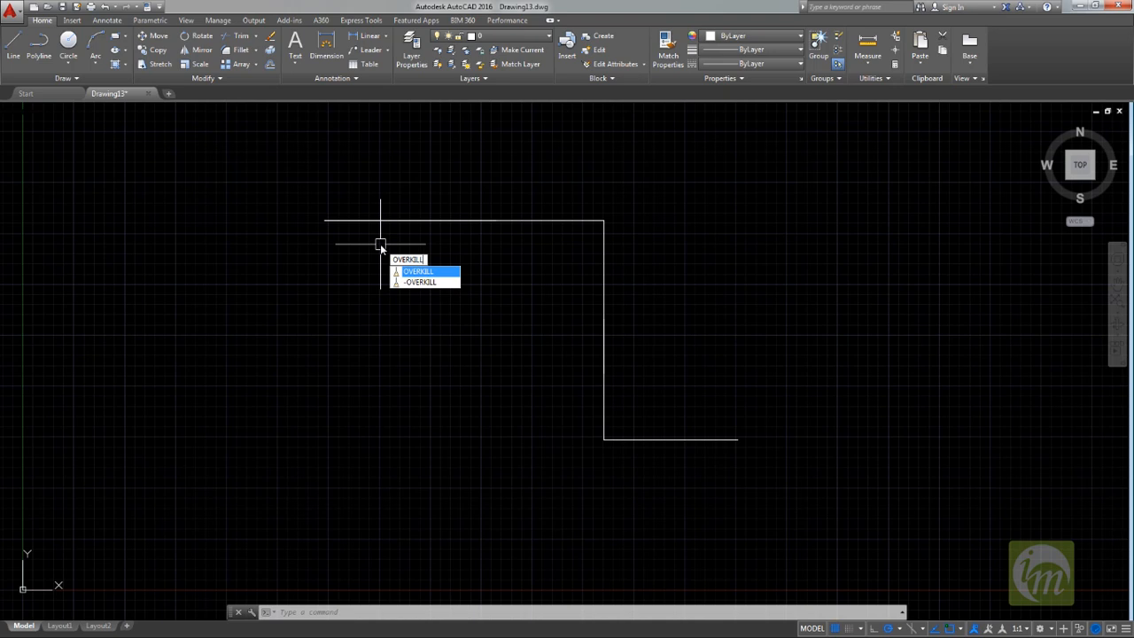
key("Return")
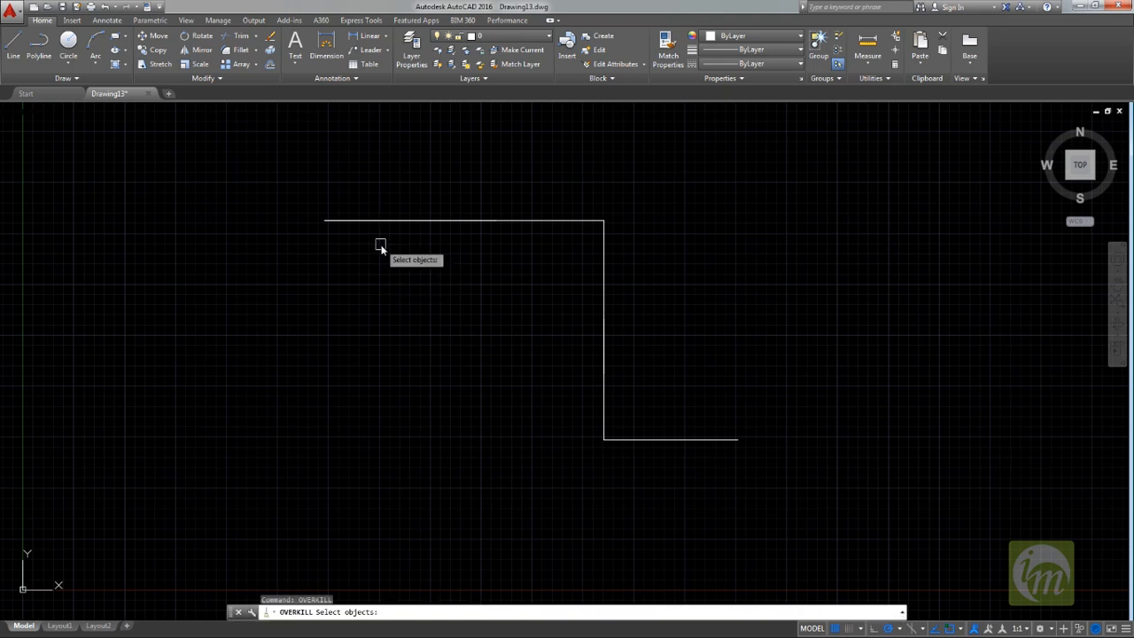
left_click(303, 193)
left_click(765, 475)
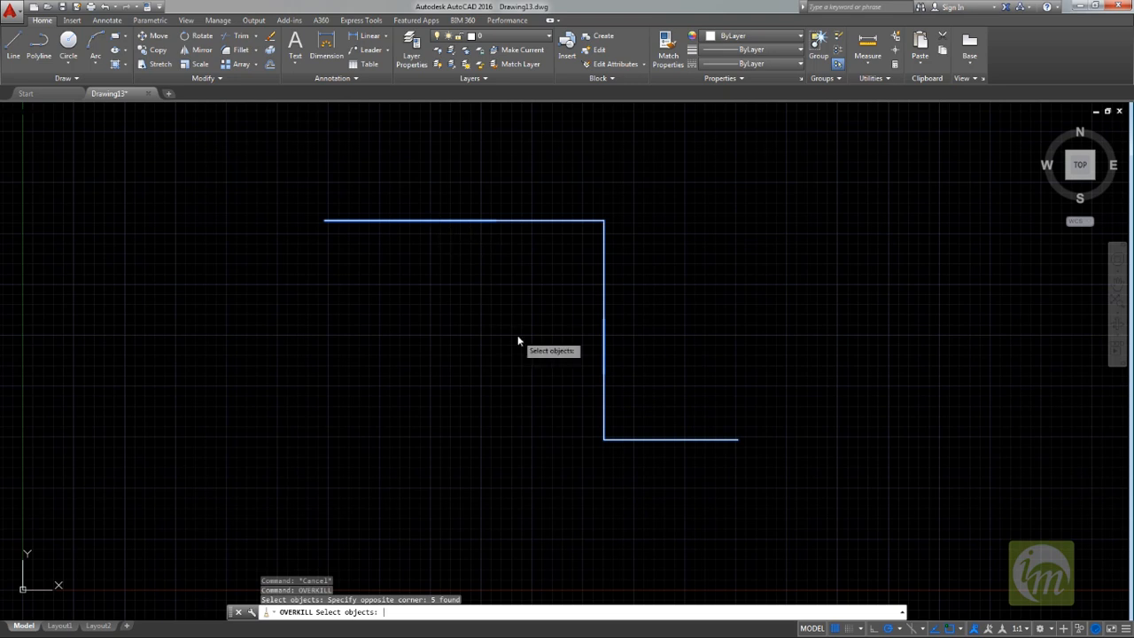
key("Return")
left_click_drag(535, 216, 795, 325)
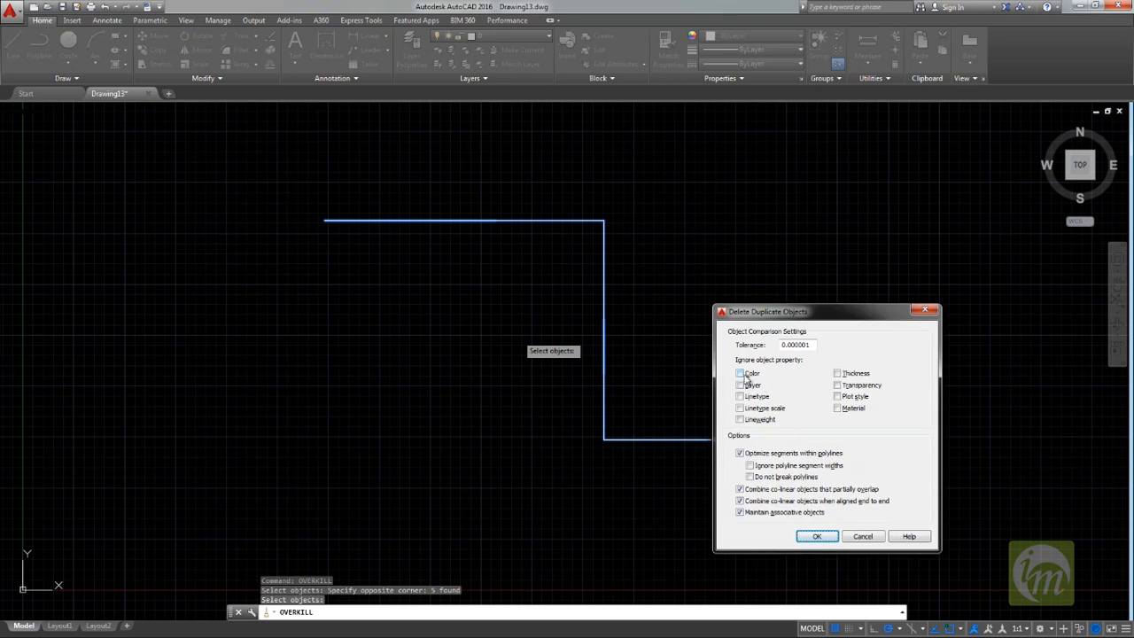
left_click(745, 375)
left_click(746, 377)
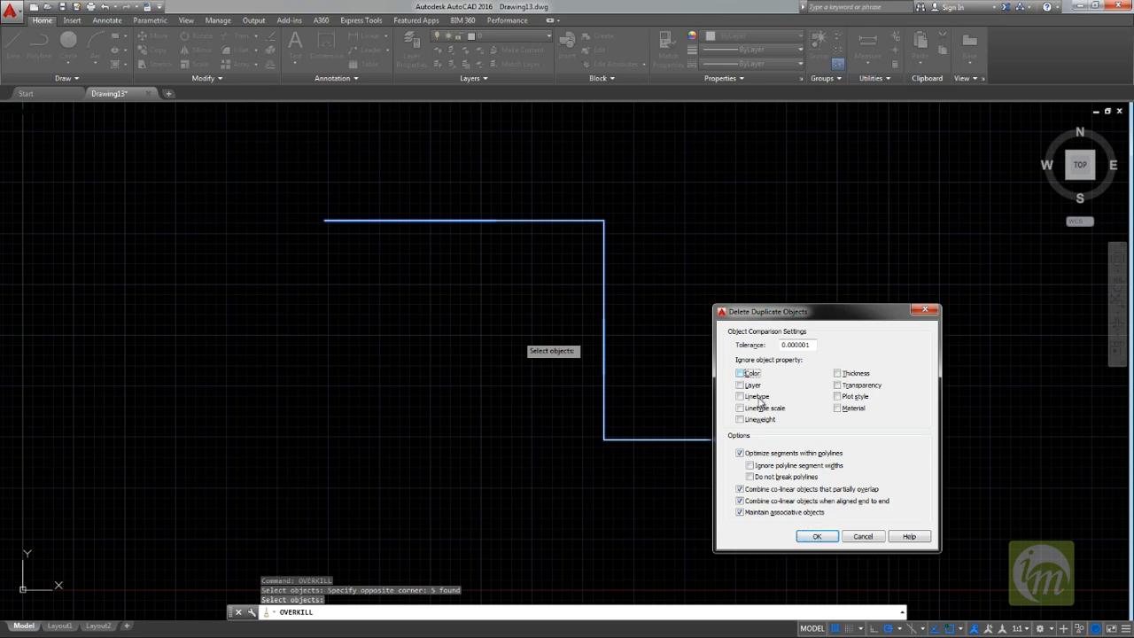
left_click(816, 538)
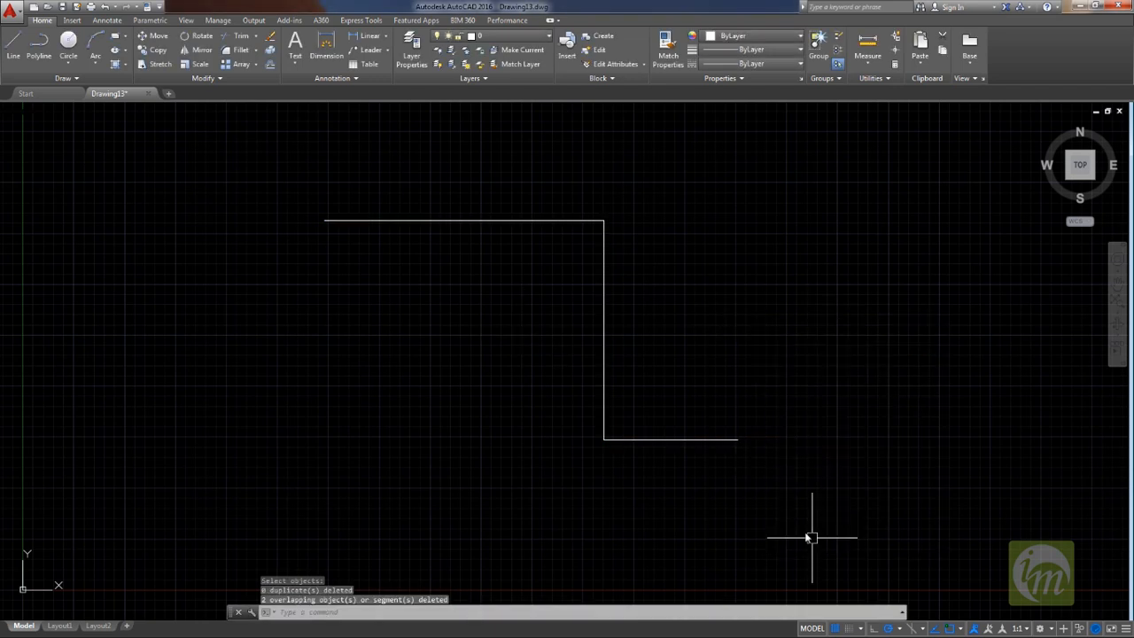
- Check the upper horizontal line by selecting it to see its extent, and clear the selection
left_click(360, 221)
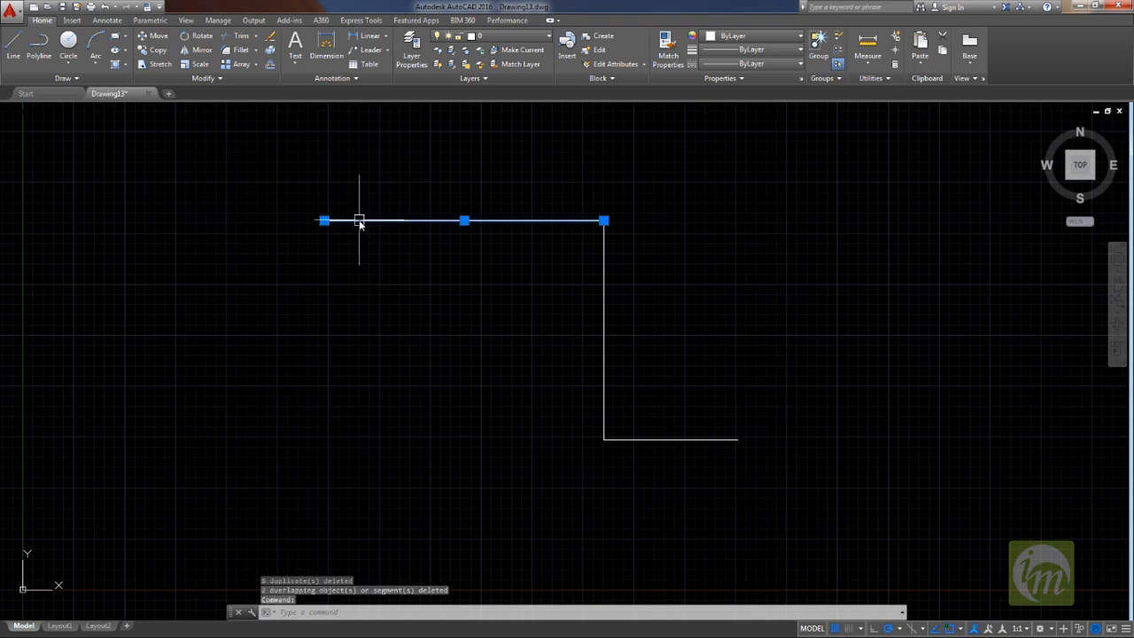
key("Escape")
left_click(309, 198)
key("Escape")
left_click(290, 176)
key("Escape")
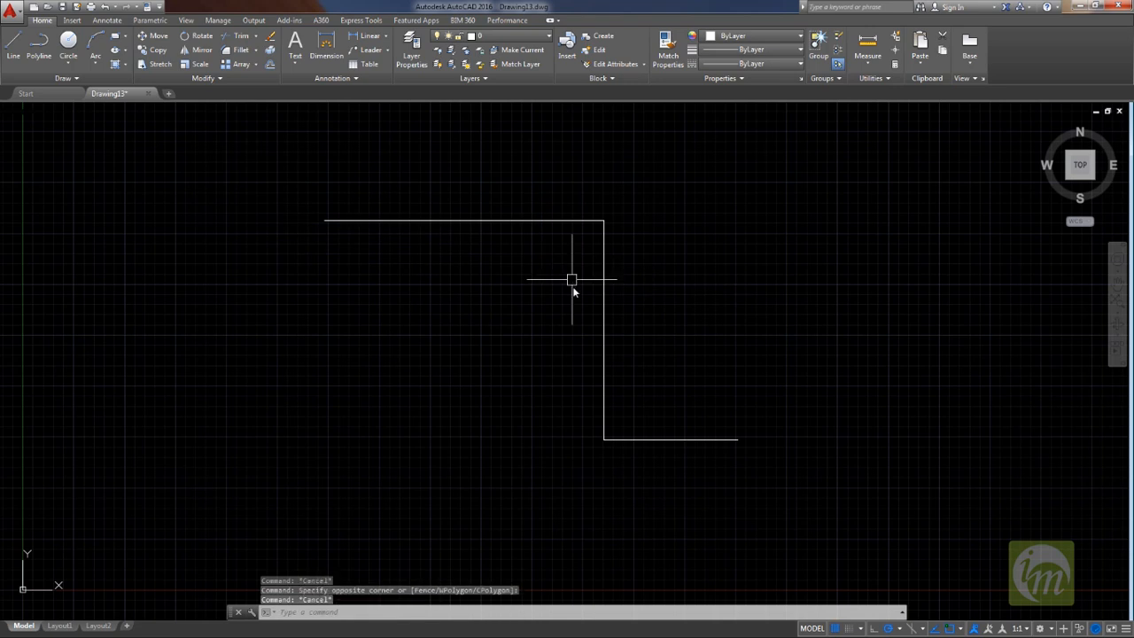
- Add a linear dimension to the upper horizontal line by selecting the object, placing the dimension above it
scroll(584, 310, "up", 2)
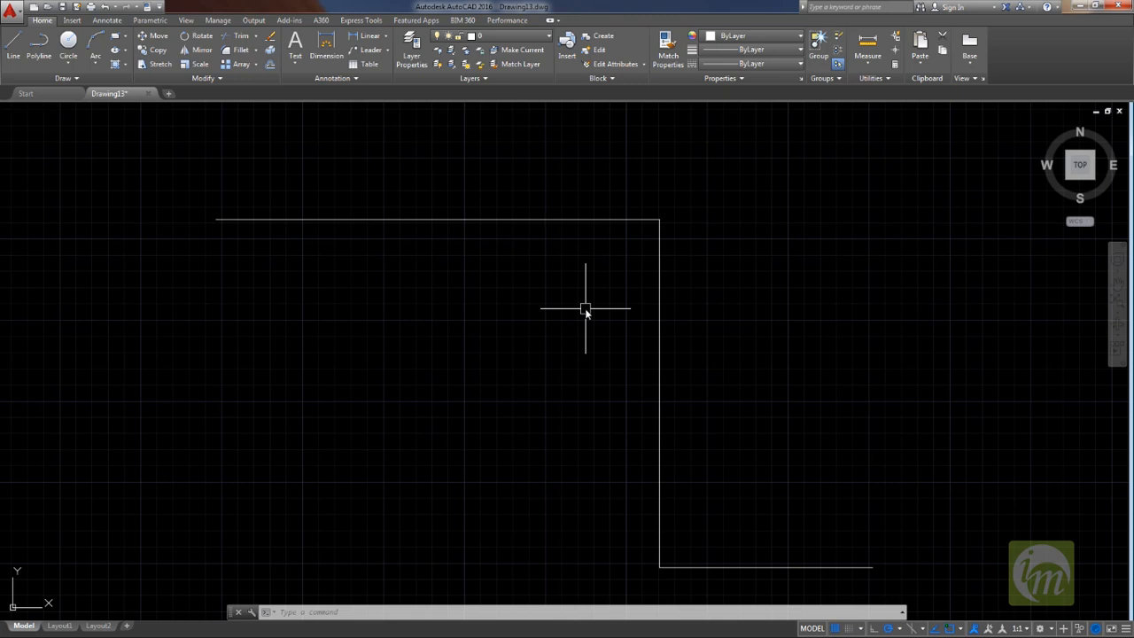
left_click(365, 36)
key("Return")
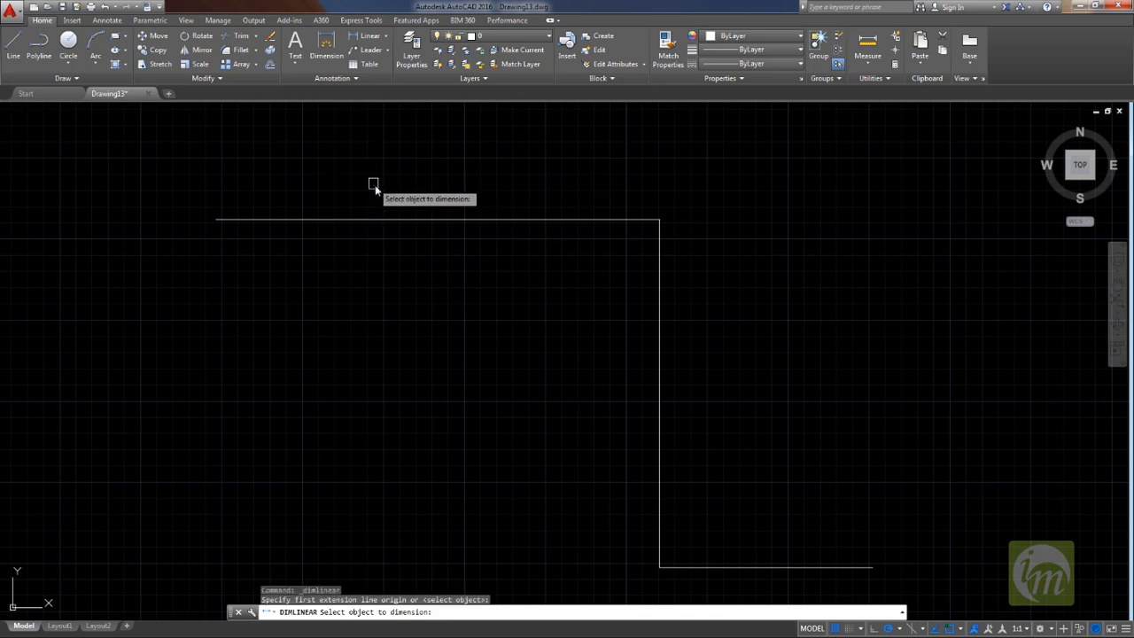
left_click(388, 217)
left_click(388, 164)
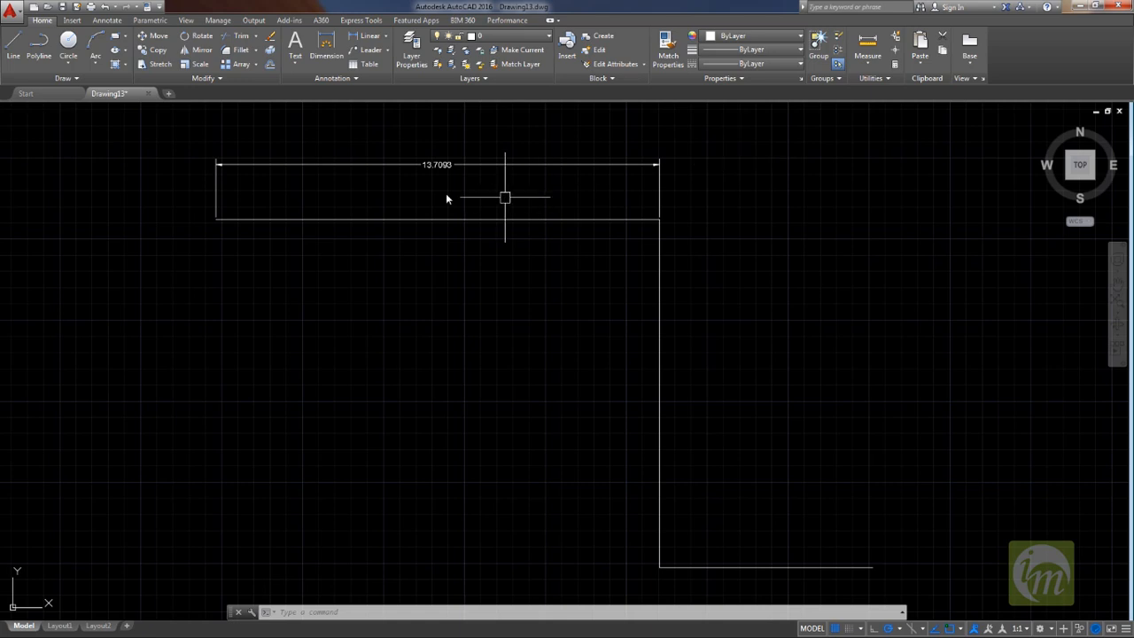
- Add the prefix "dia" before the measured value in the upper line's dimension text
double_click(432, 163)
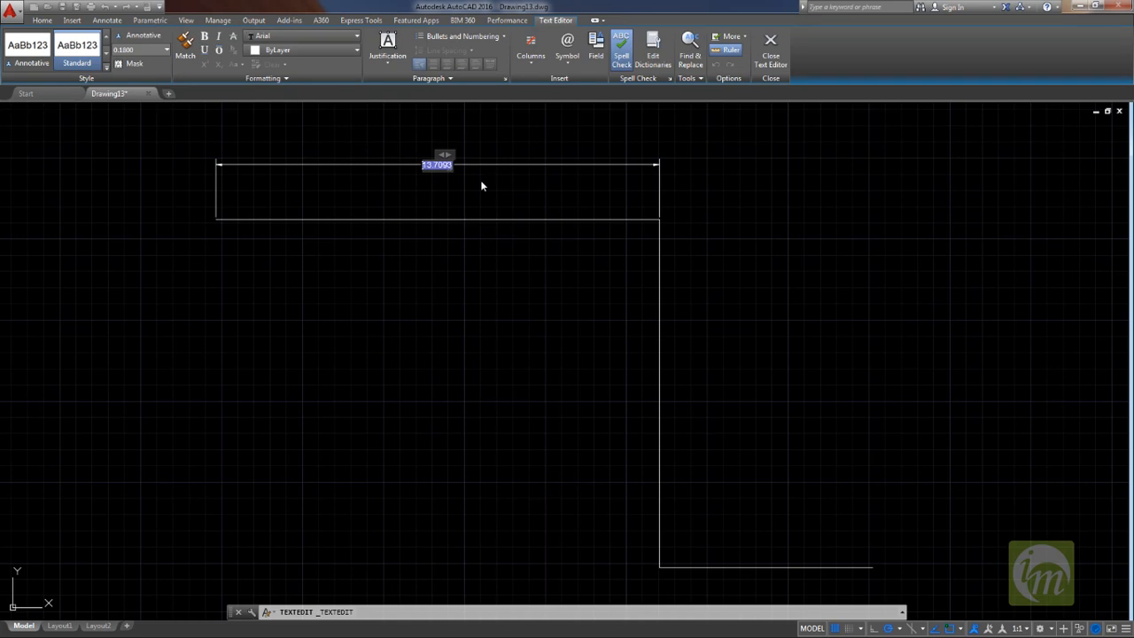
type("dia")
key("BackSpace")
key("BackSpace")
type("a")
key("BackSpace")
type("ia")
left_click(481, 184)
scroll(476, 257, "up", 3)
scroll(474, 261, "up", 1)
middle_click_drag(475, 316, 458, 558)
scroll(432, 444, "down", 1)
scroll(433, 444, "down", 2)
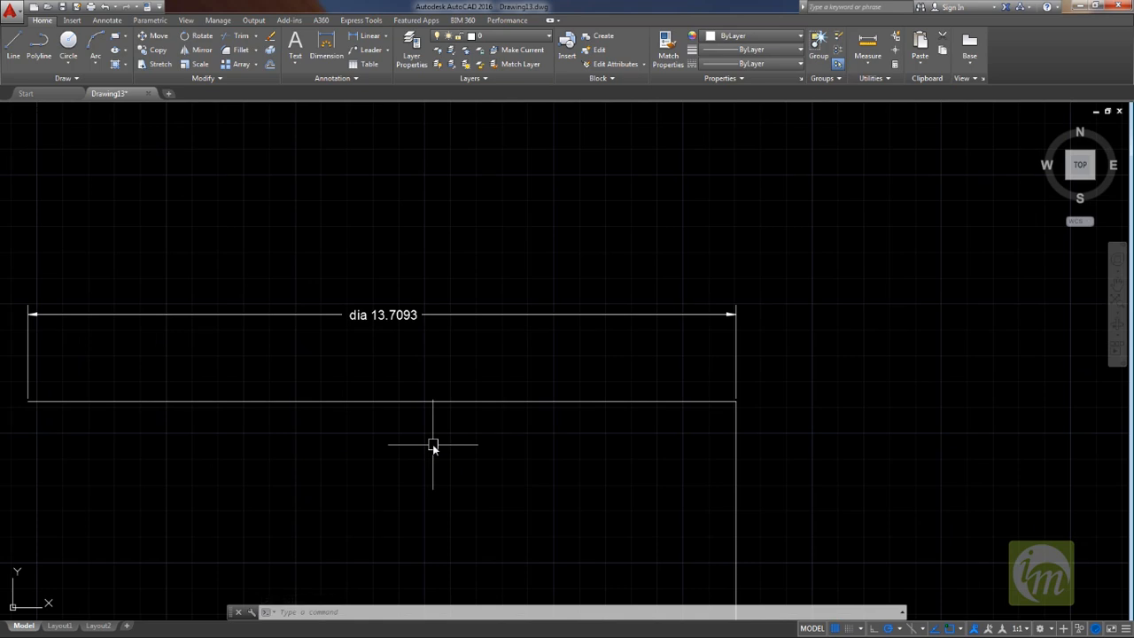
scroll(432, 444, "down", 2)
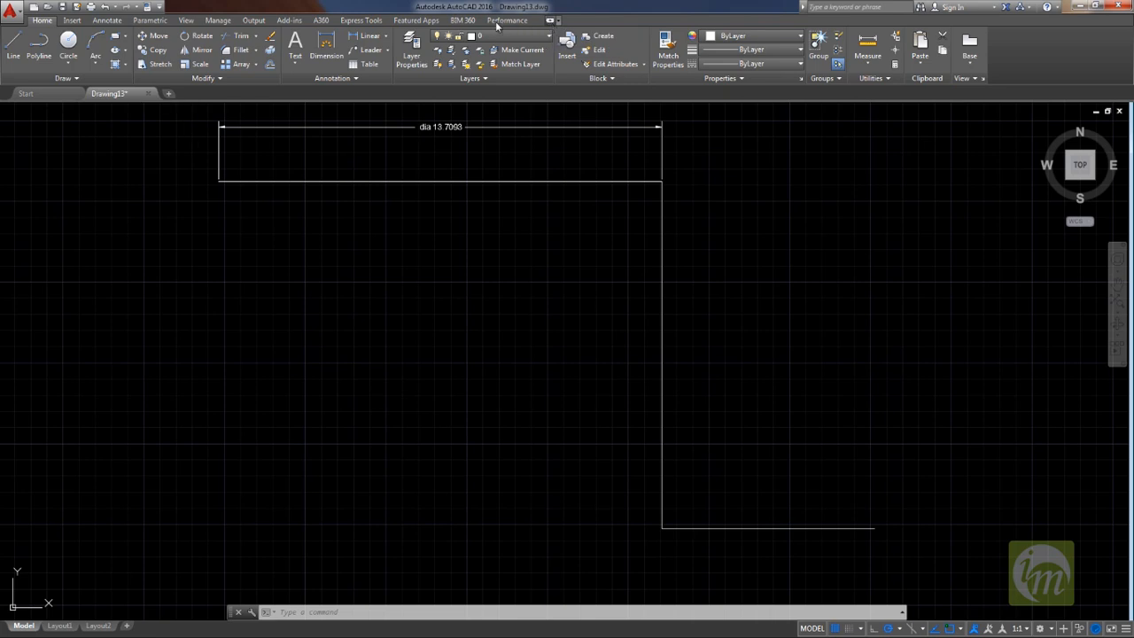
- Minimize the ribbon to panel buttons and to panel titles, previewing the tools of several panels in each state
left_click(550, 21)
mouse_move(359, 49)
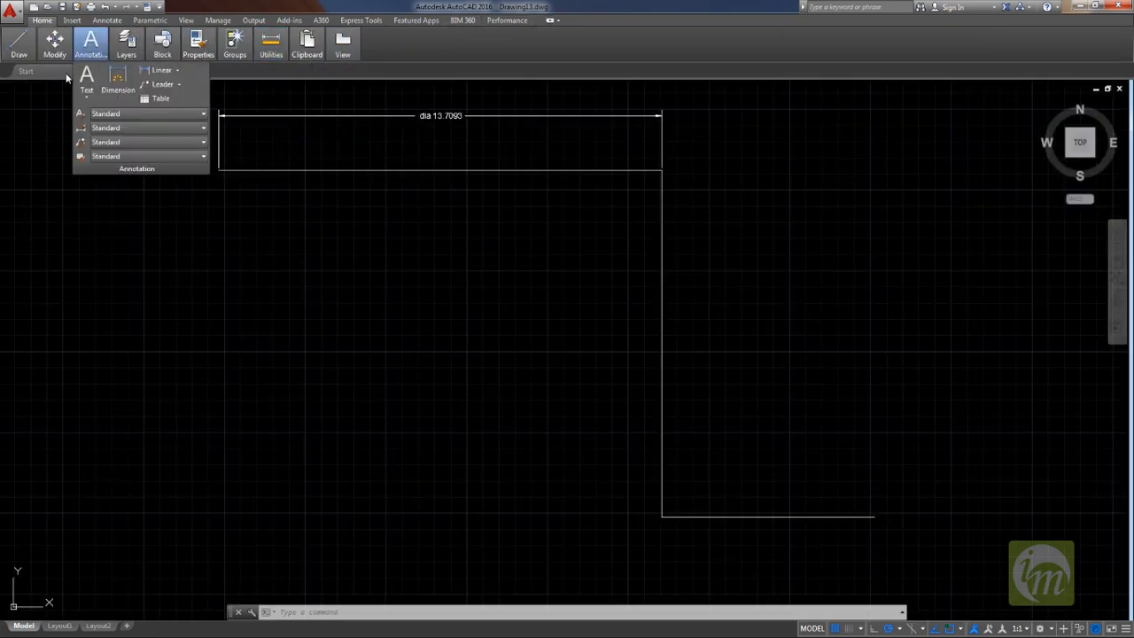
mouse_move(15, 55)
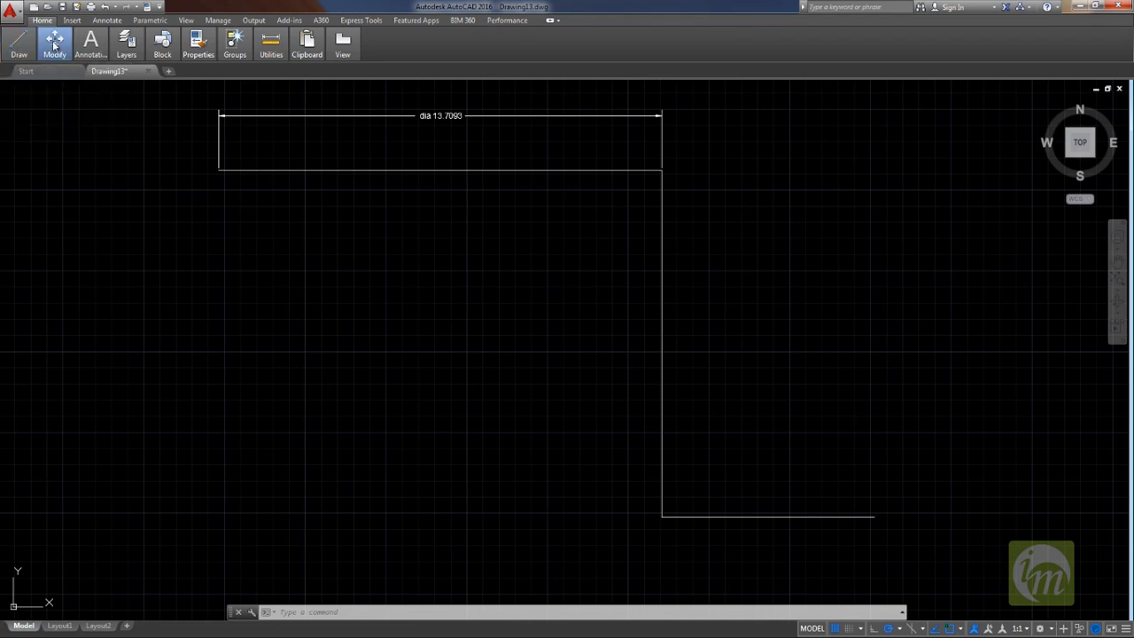
mouse_move(54, 44)
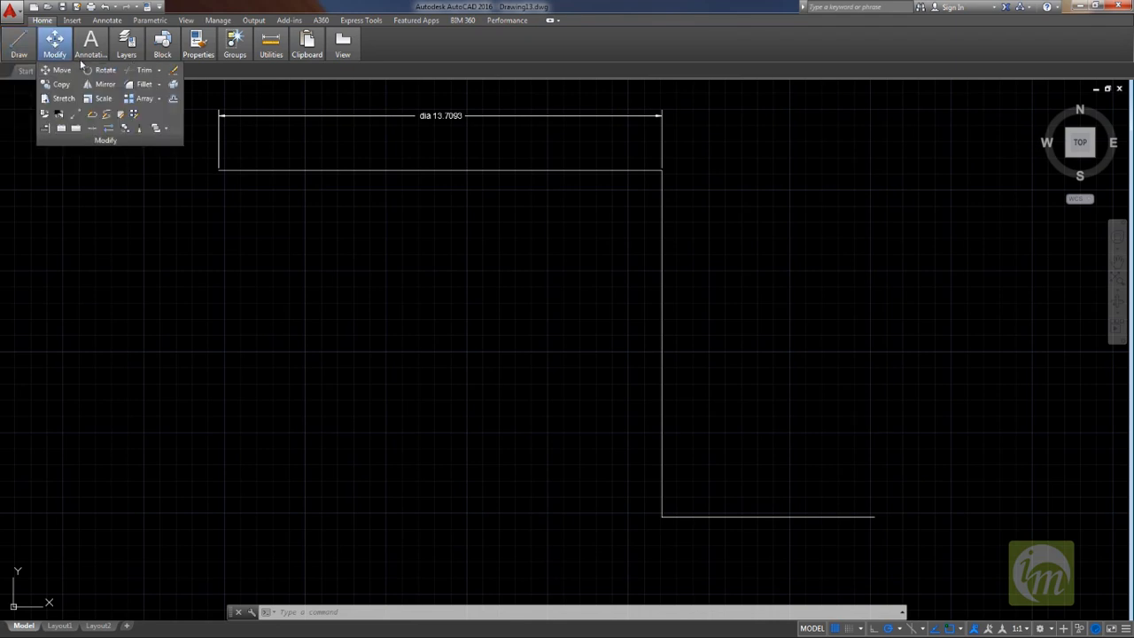
mouse_move(91, 44)
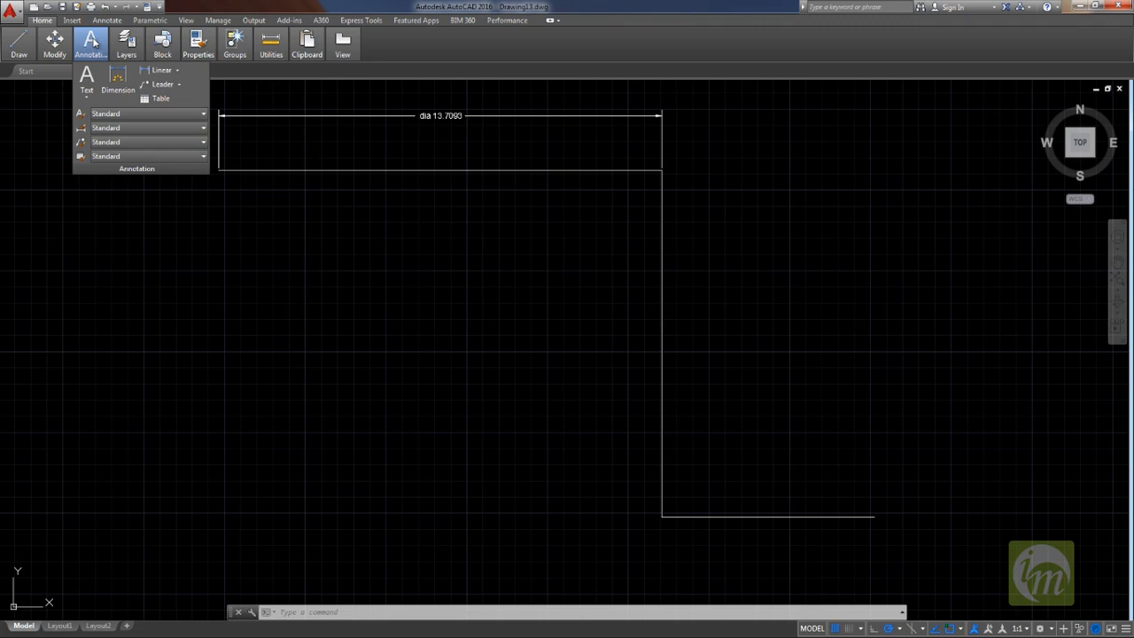
left_click(550, 21)
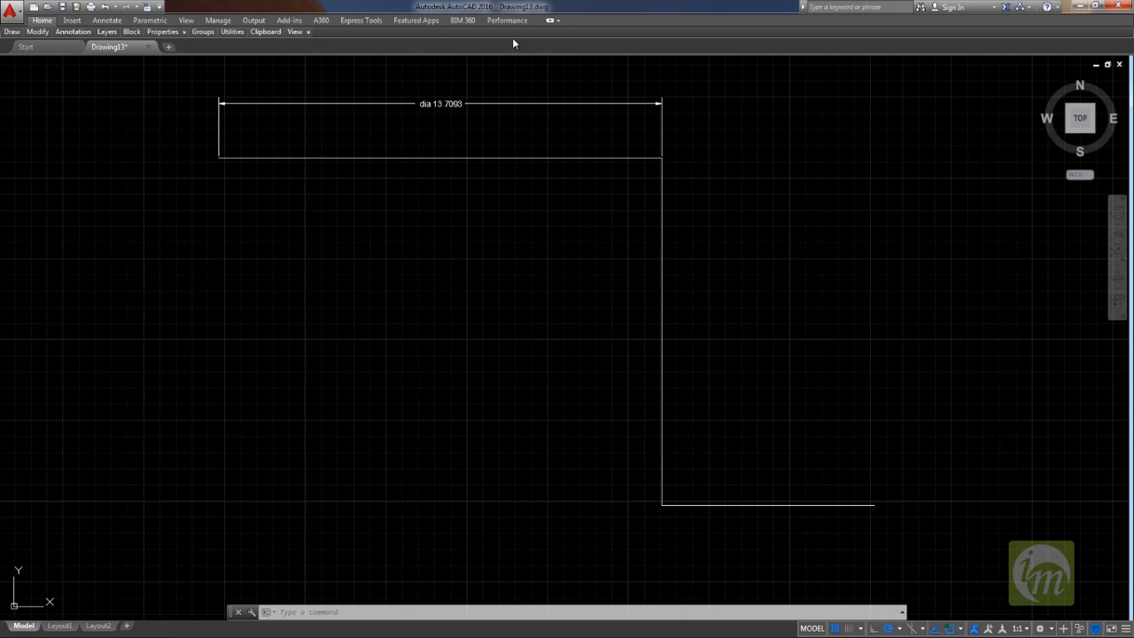
mouse_move(11, 34)
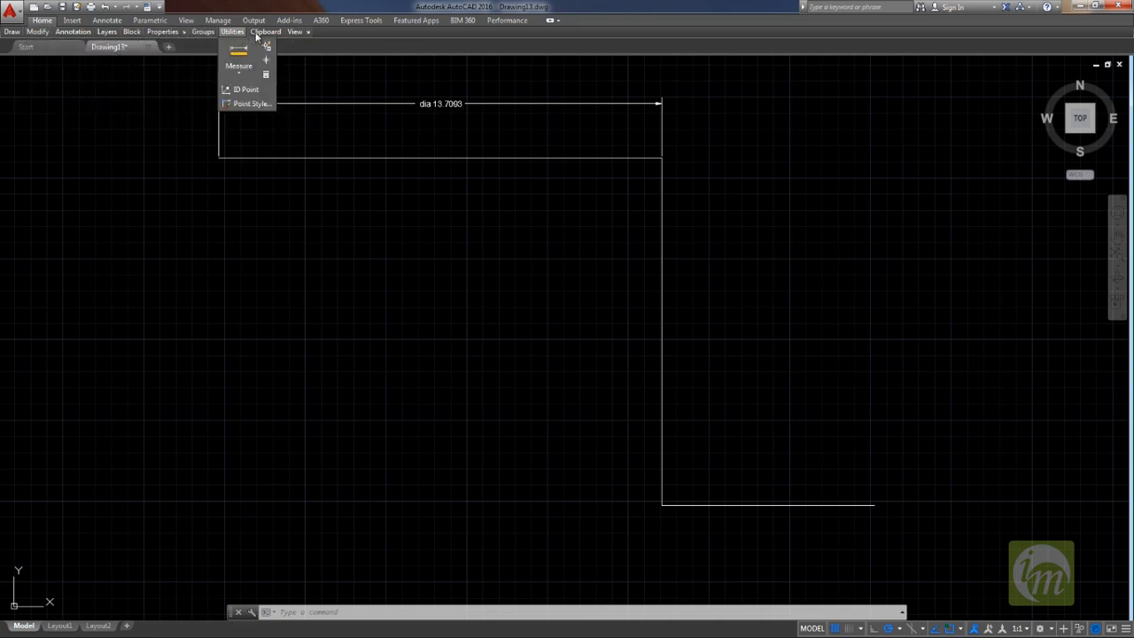
- Minimize the ribbon to tabs only, temporarily reveal the Home tools, and restore the full ribbon
left_click(549, 23)
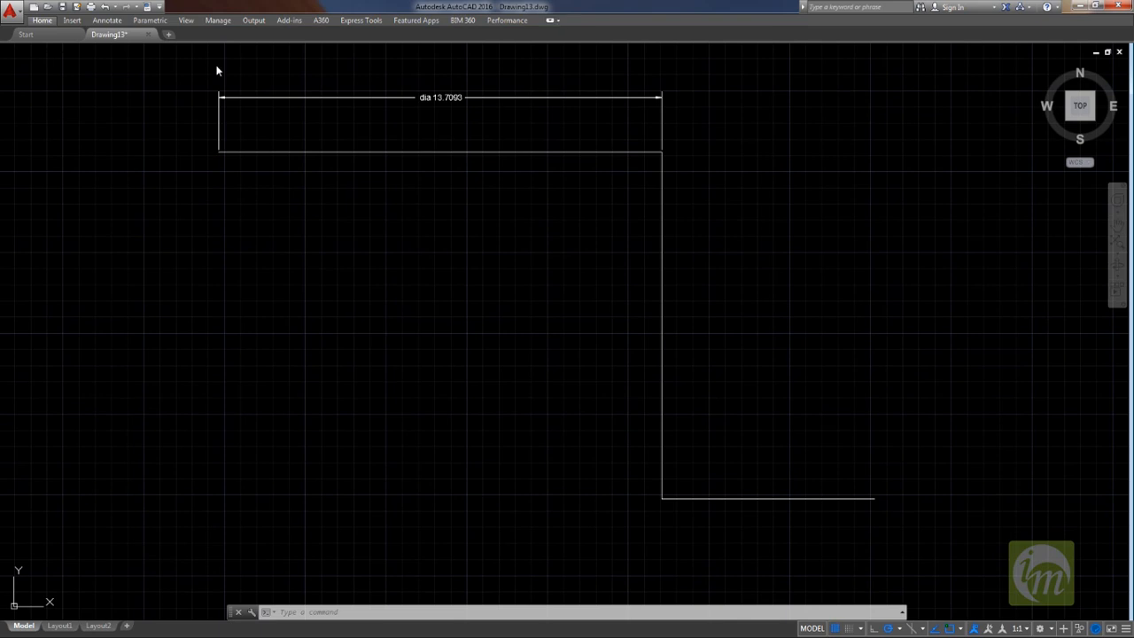
left_click(35, 25)
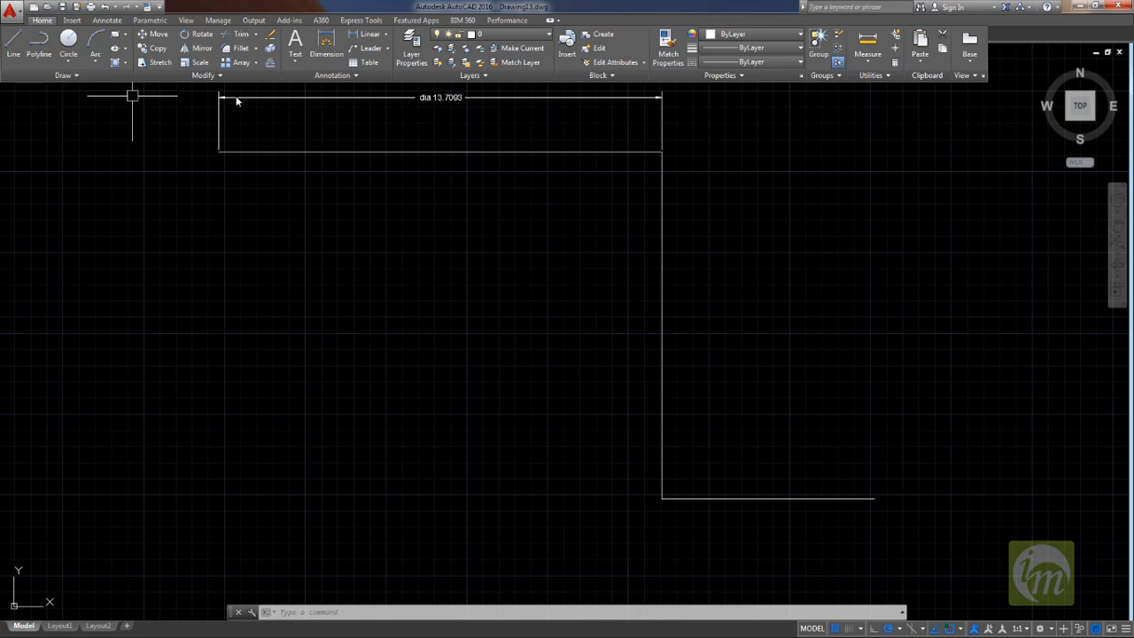
left_click(41, 20)
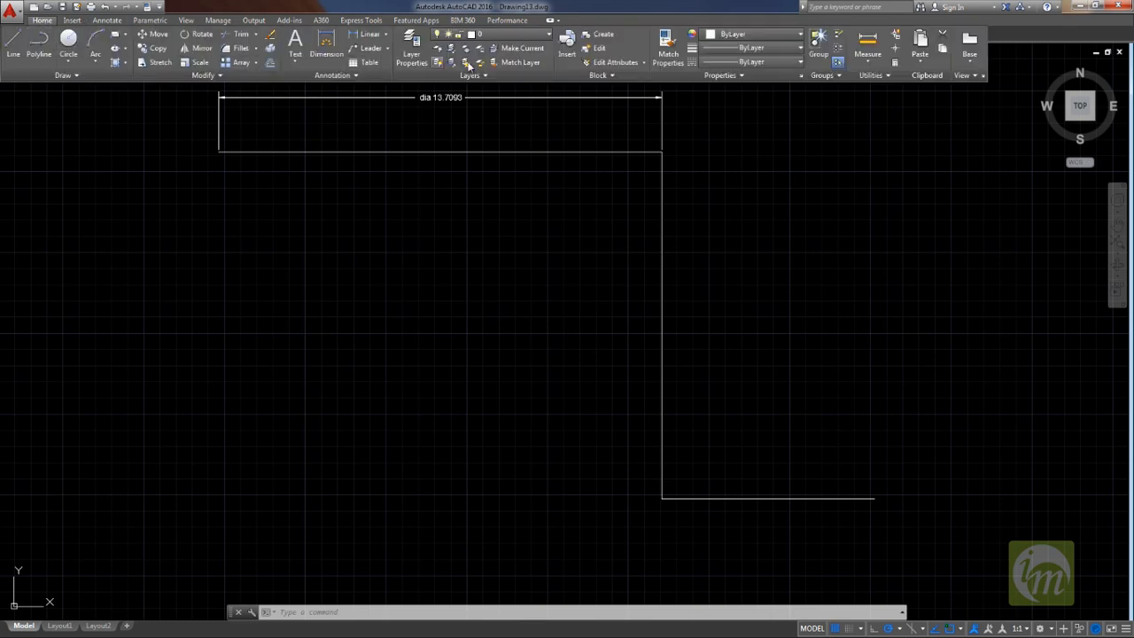
left_click(584, 290)
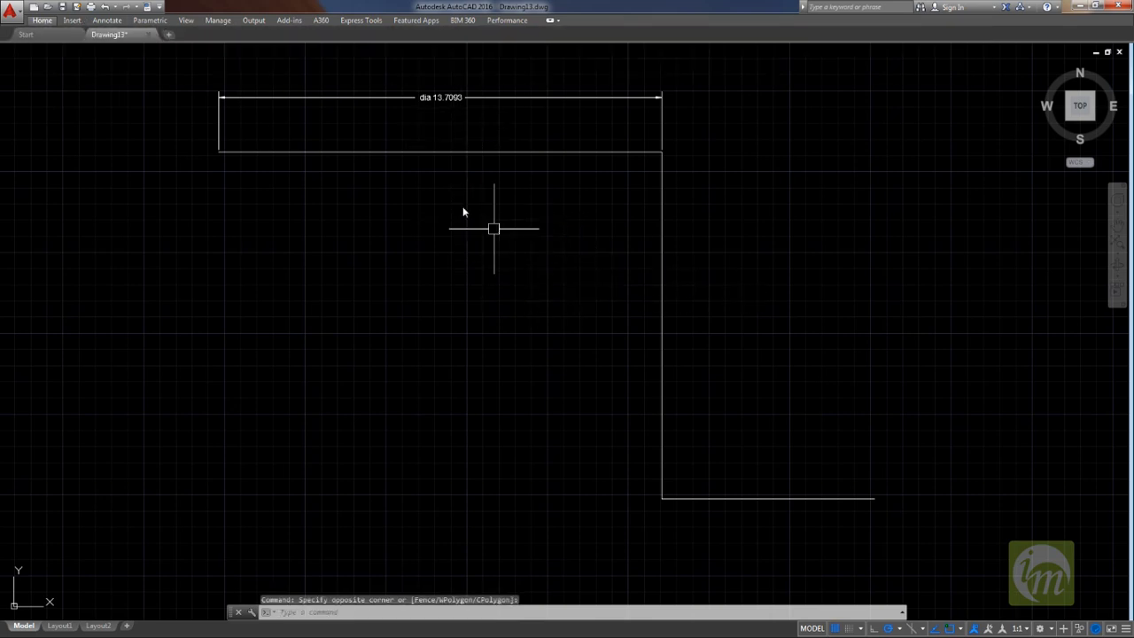
left_click(549, 20)
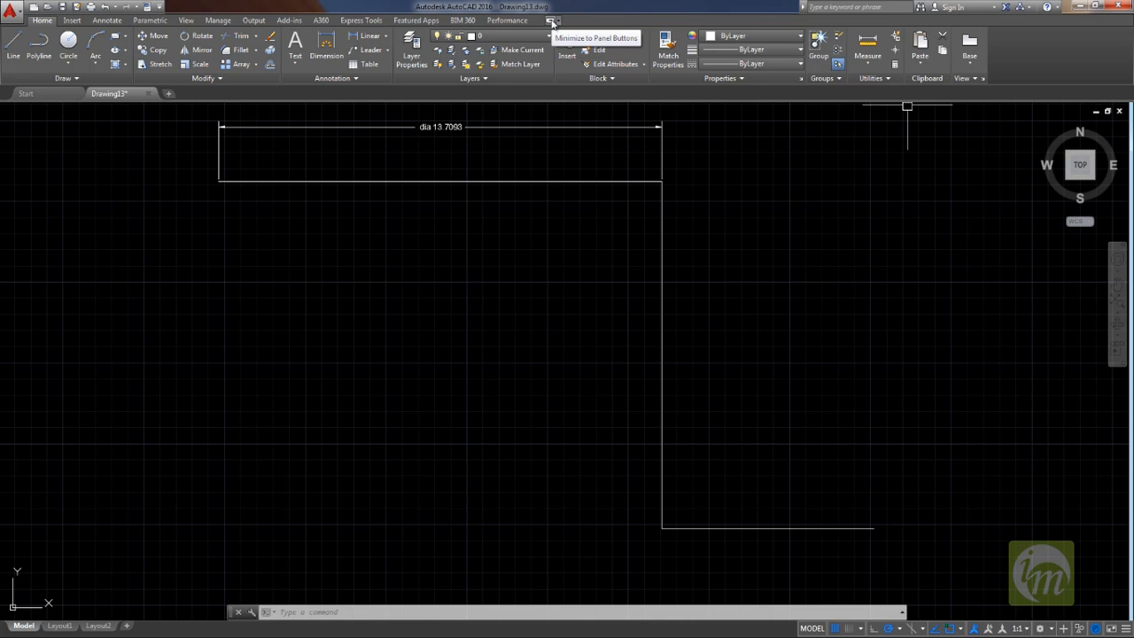
- Examine the DWF/PDF export formats, the export area choices and the page setup choices among the output tools
left_click(452, 203)
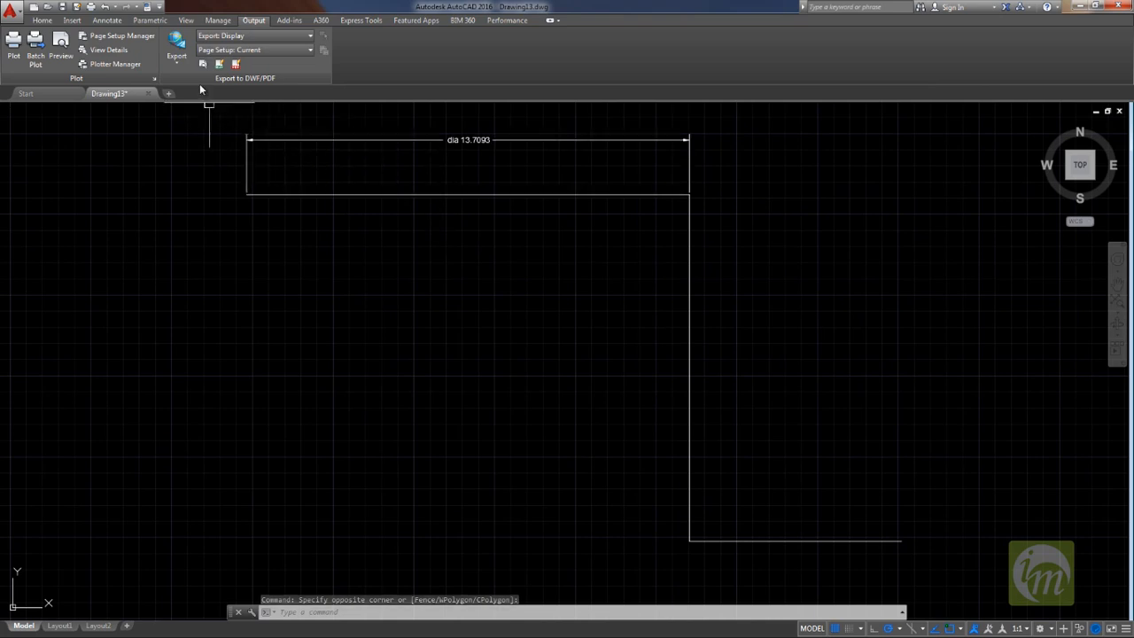
left_click(177, 62)
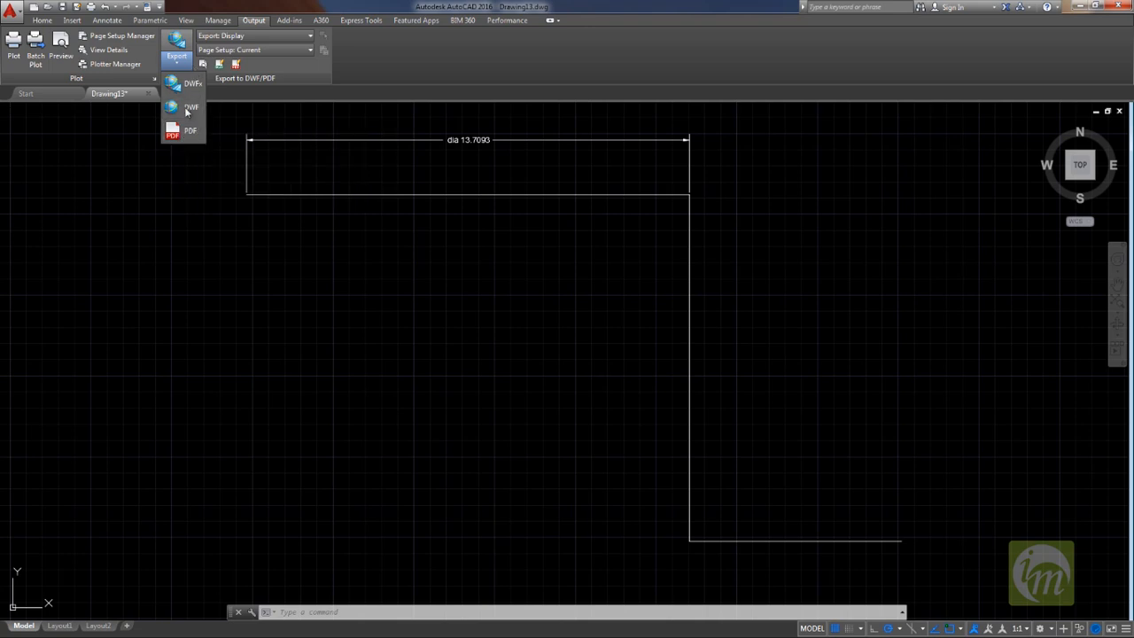
left_click(279, 41)
left_click(278, 50)
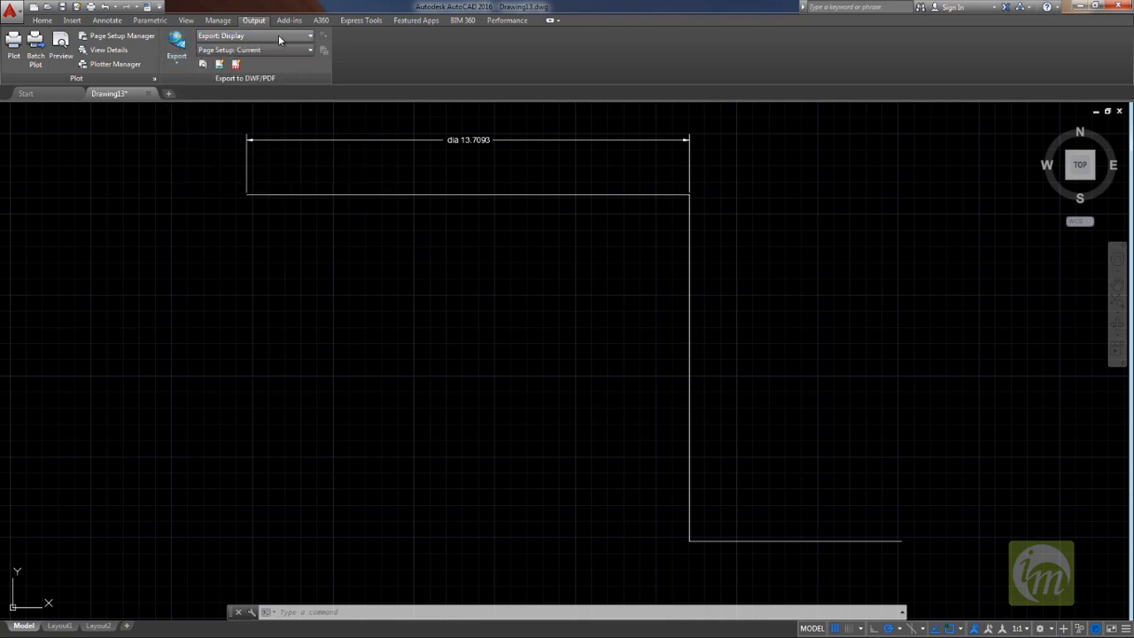
left_click(278, 50)
left_click(278, 51)
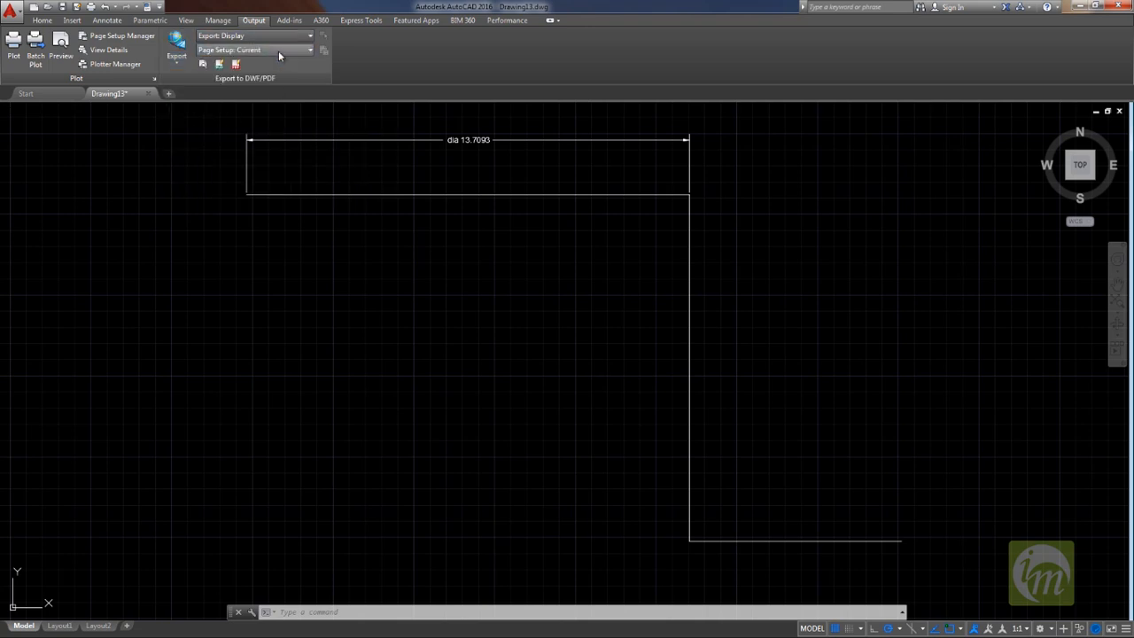